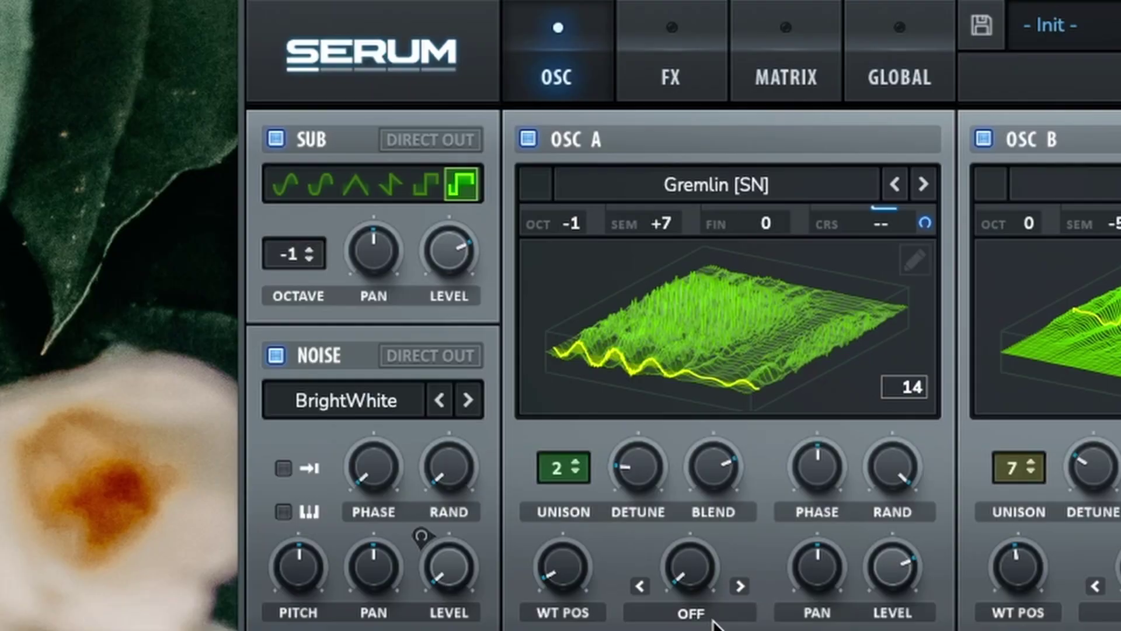
# Set Osc A's warp mode to Mirror.
pyautogui.click(713, 622)
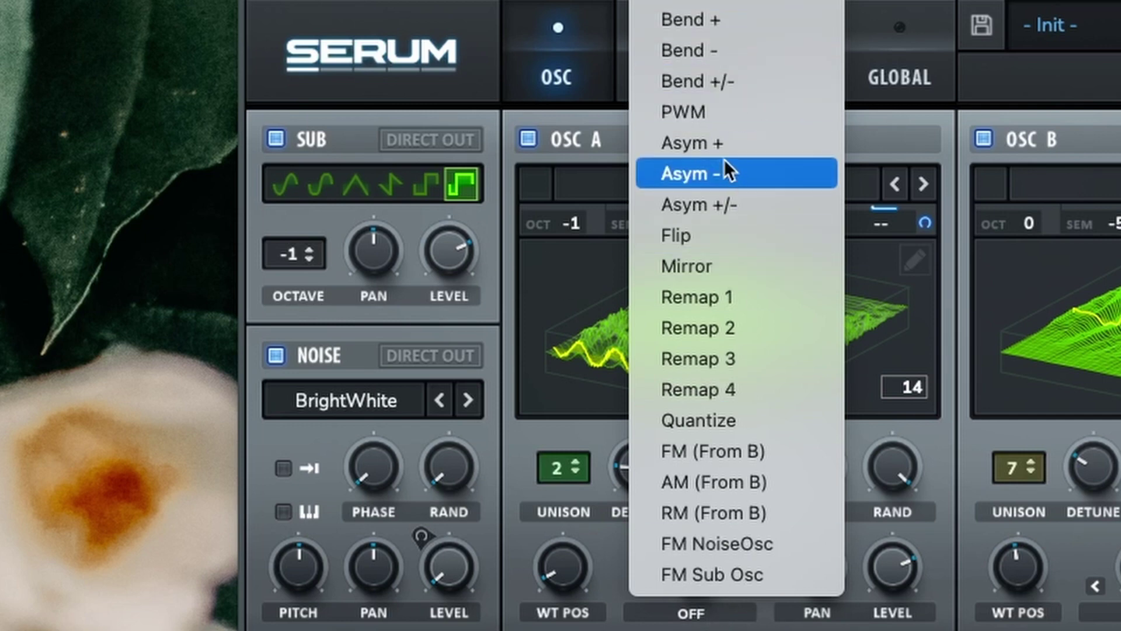
pyautogui.click(726, 263)
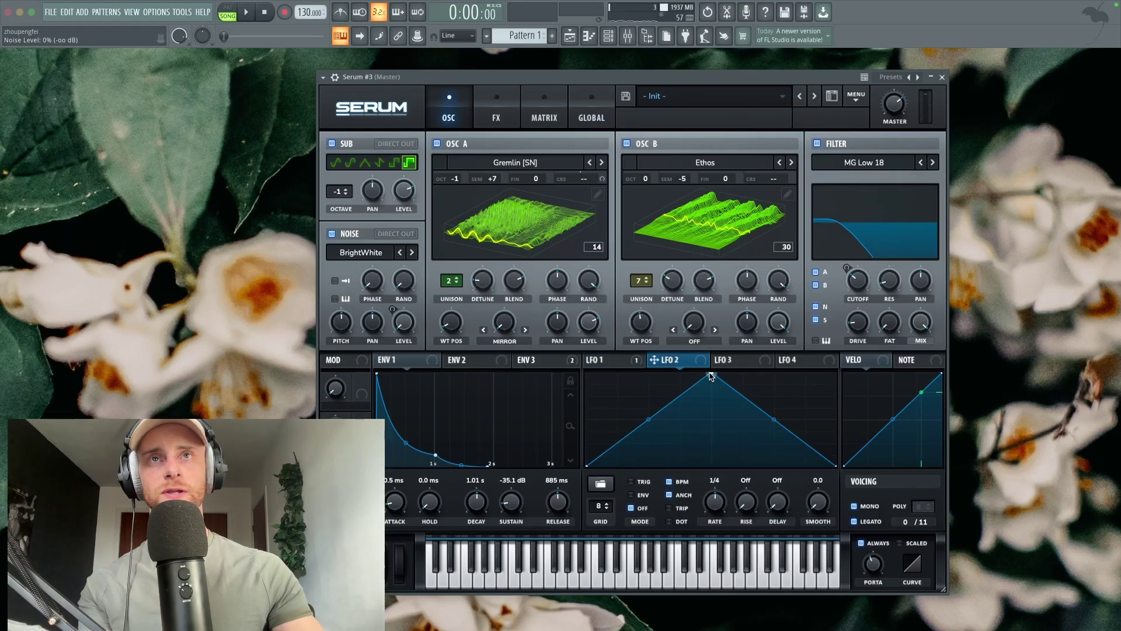
# Reshape LFO 2 into a descending ramp with a 1/2 rate and switch it to Trig mode.
pyautogui.moveTo(709, 368); pyautogui.dragTo(356, 243)
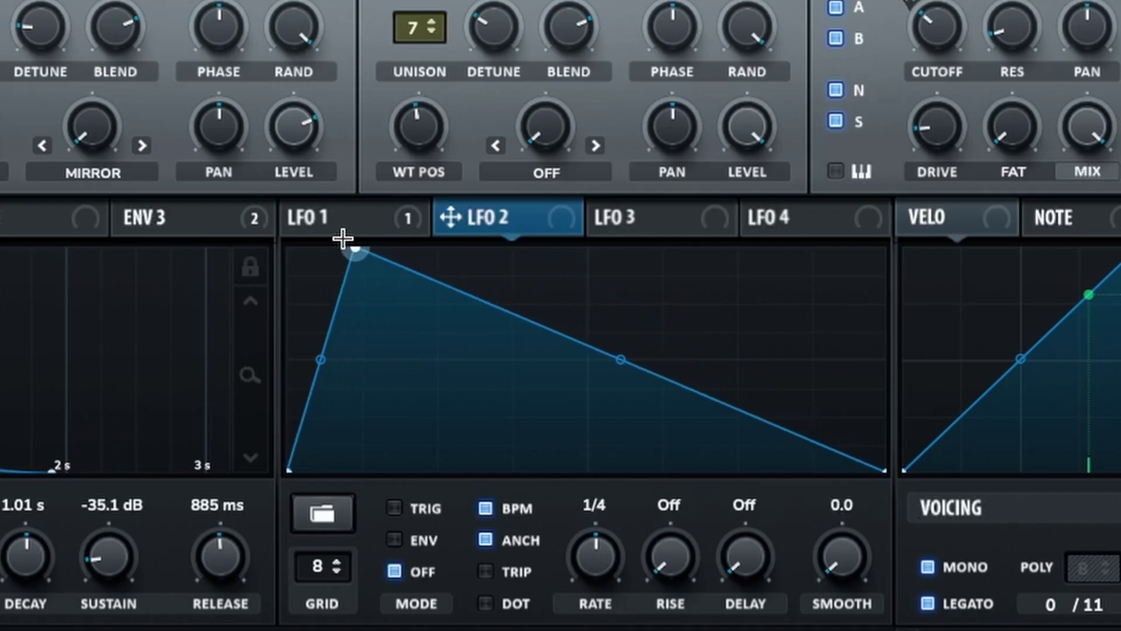
pyautogui.moveTo(255, 221); pyautogui.dragTo(593, 583)
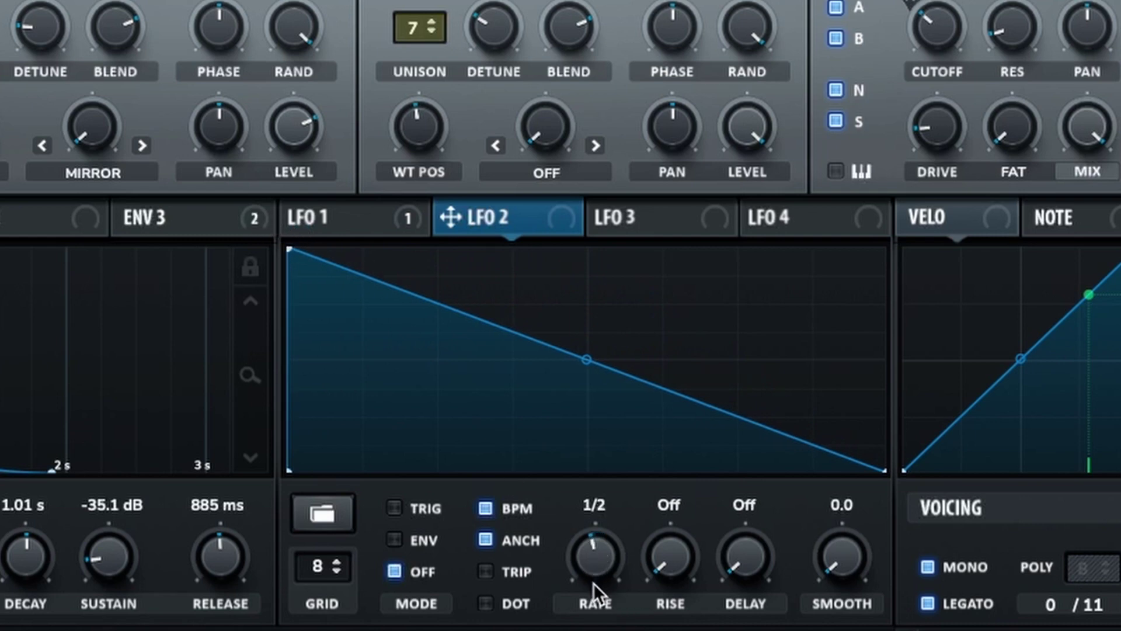
pyautogui.click(401, 510)
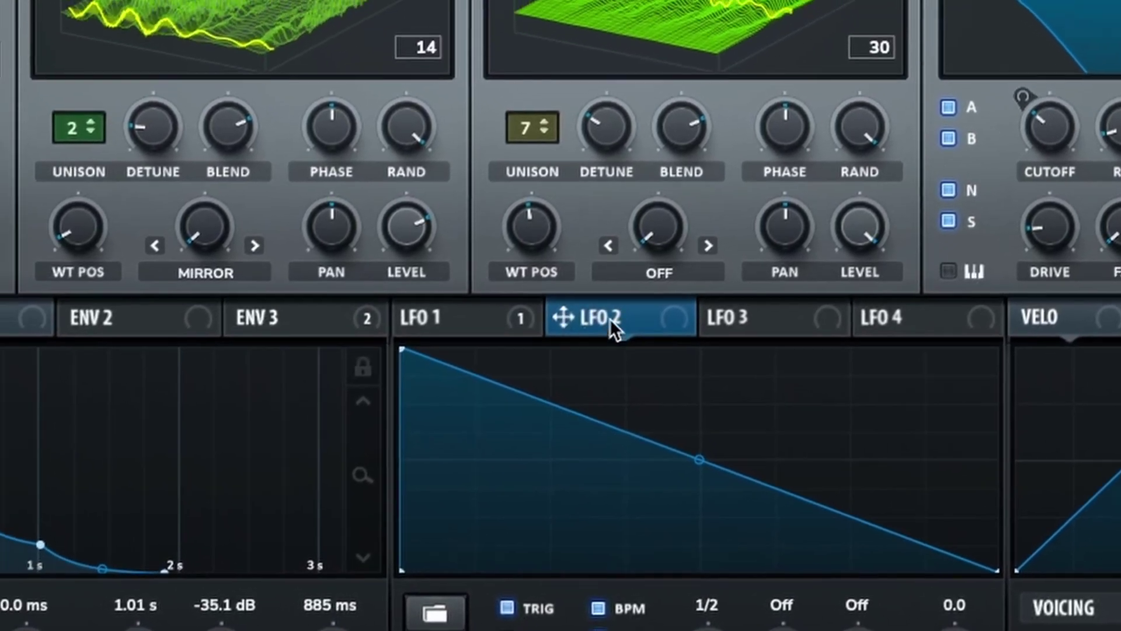
# Assign LFO 2 to Osc A's warp amount with a modulation depth of about 65.
pyautogui.moveTo(465, 221); pyautogui.dragTo(125, 133)
pyautogui.moveTo(374, 382); pyautogui.dragTo(334, 370)
pyautogui.moveTo(385, 464); pyautogui.dragTo(387, 527)
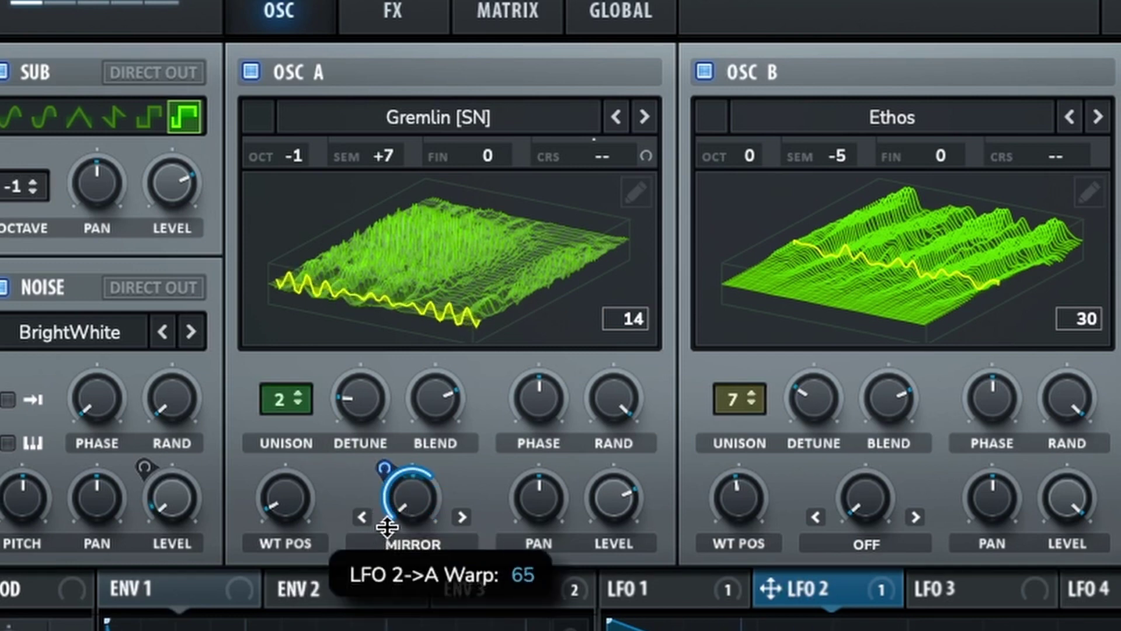
# Bypass LFO 2's modulation of Osc A's warp for comparison and re-enable it.
pyautogui.rightClick(408, 470)
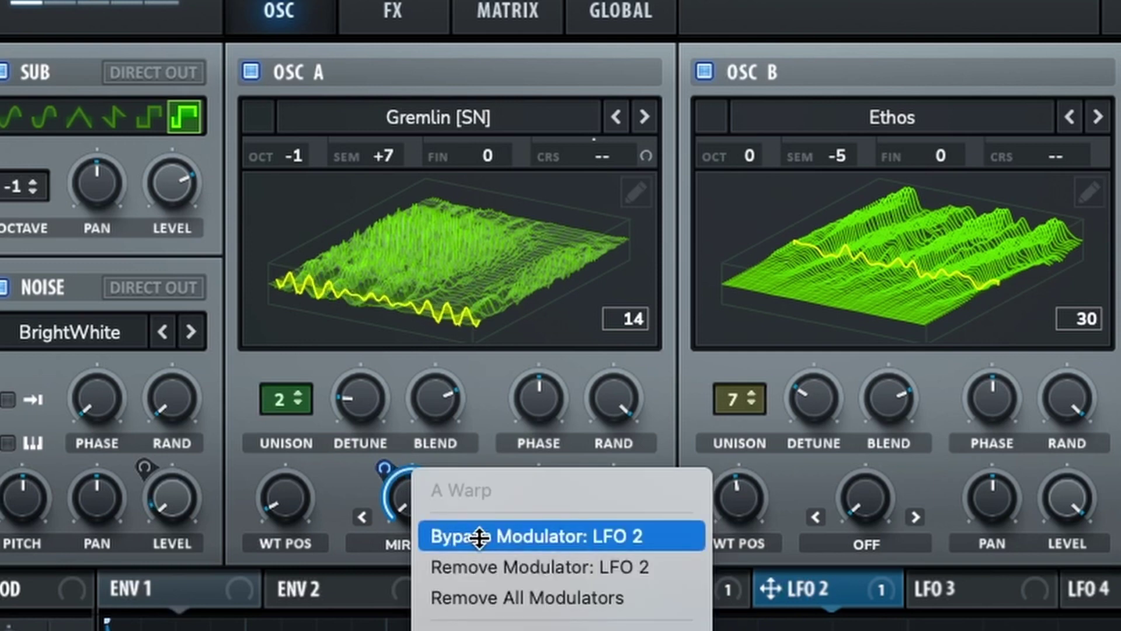
pyautogui.click(474, 535)
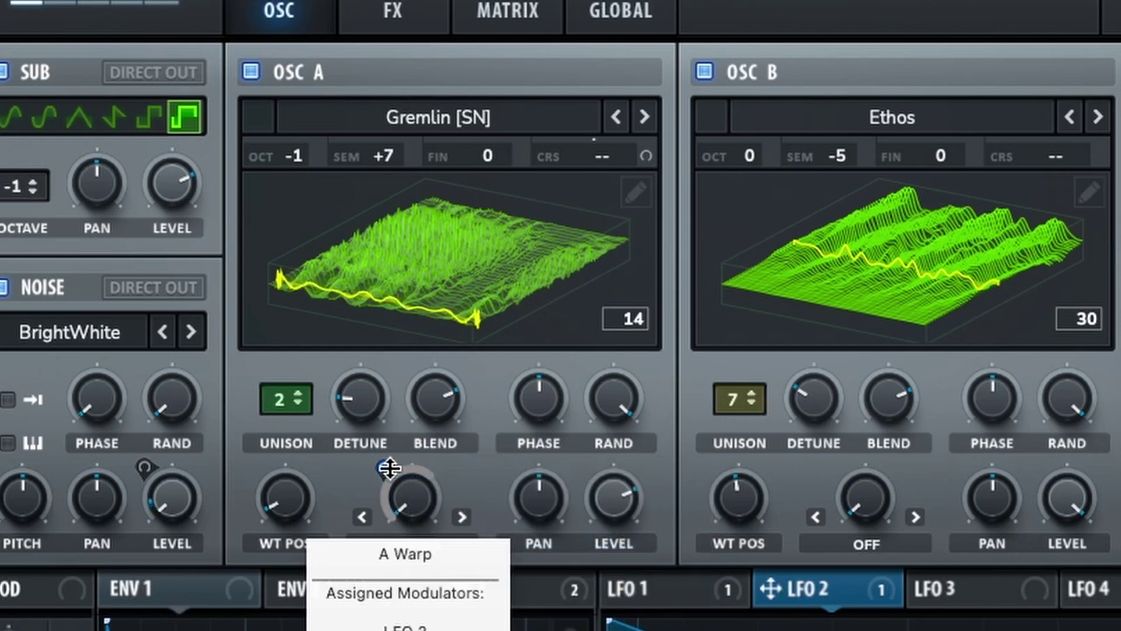
pyautogui.rightClick(390, 467)
pyautogui.click(516, 535)
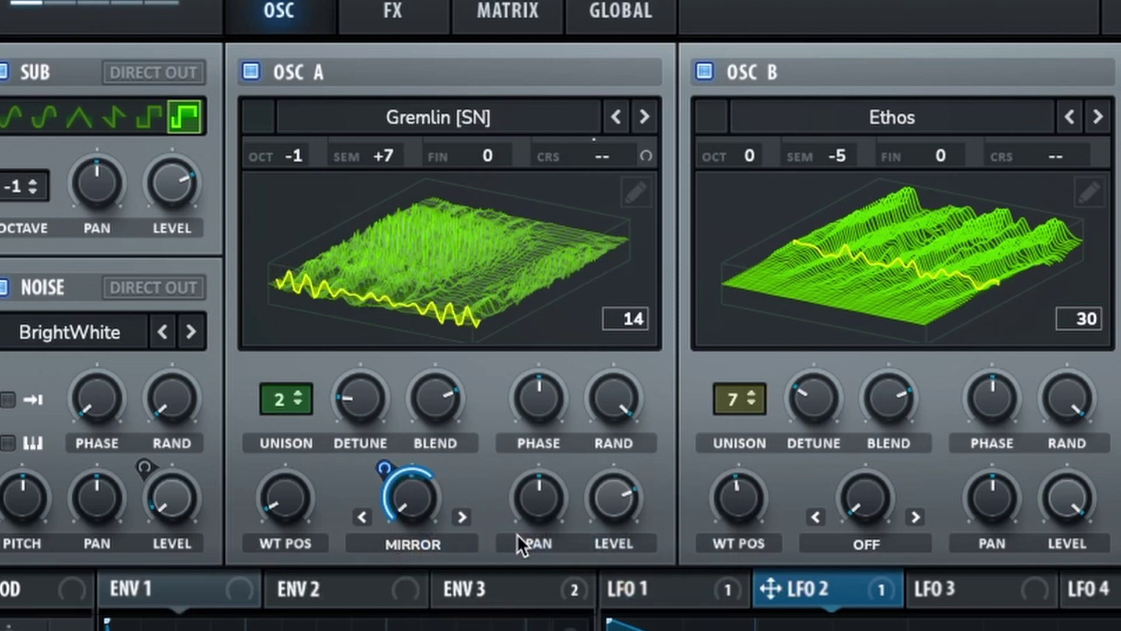
pyautogui.moveTo(387, 467)
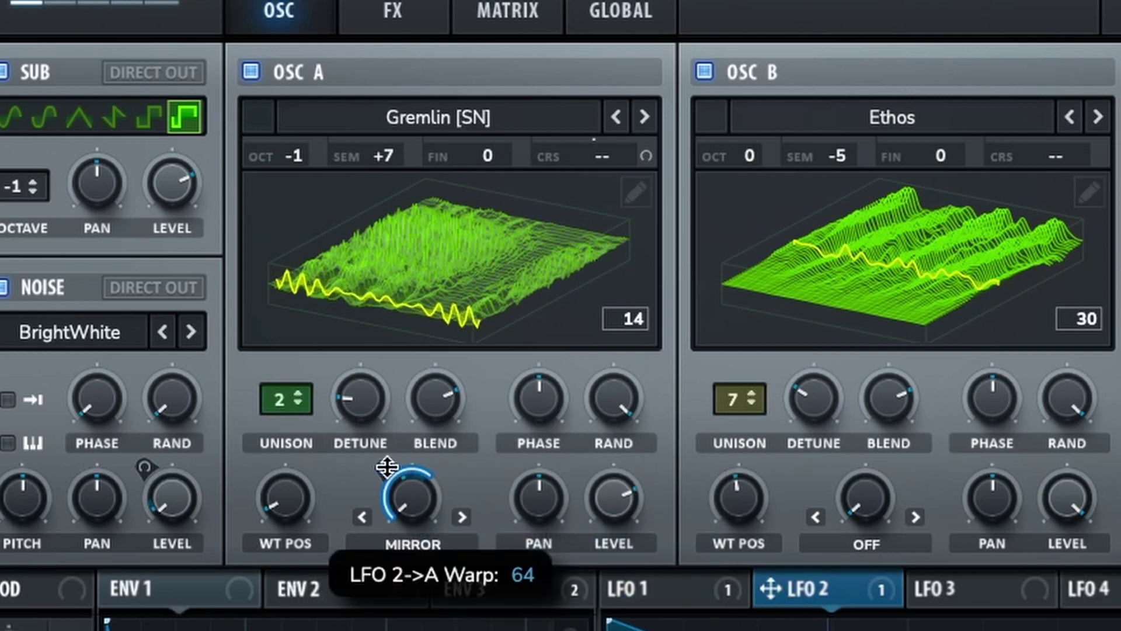
# Set Osc B's warp mode to Bend + and modulate its warp with LFO 2, using a base amount of 13%.
pyautogui.click(878, 538)
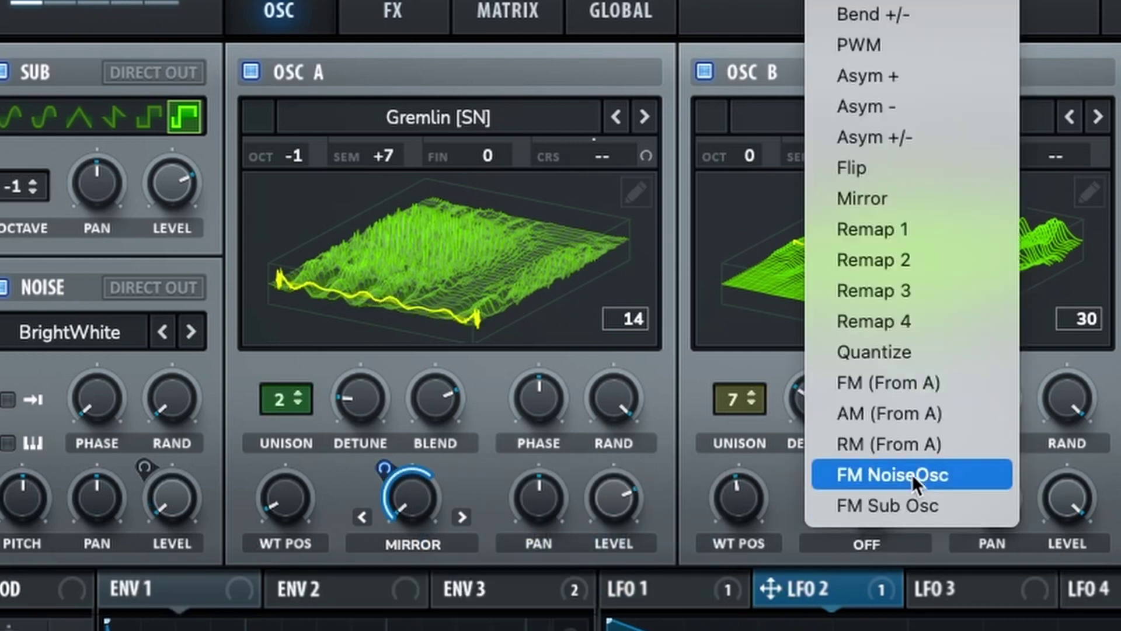
pyautogui.click(976, 546)
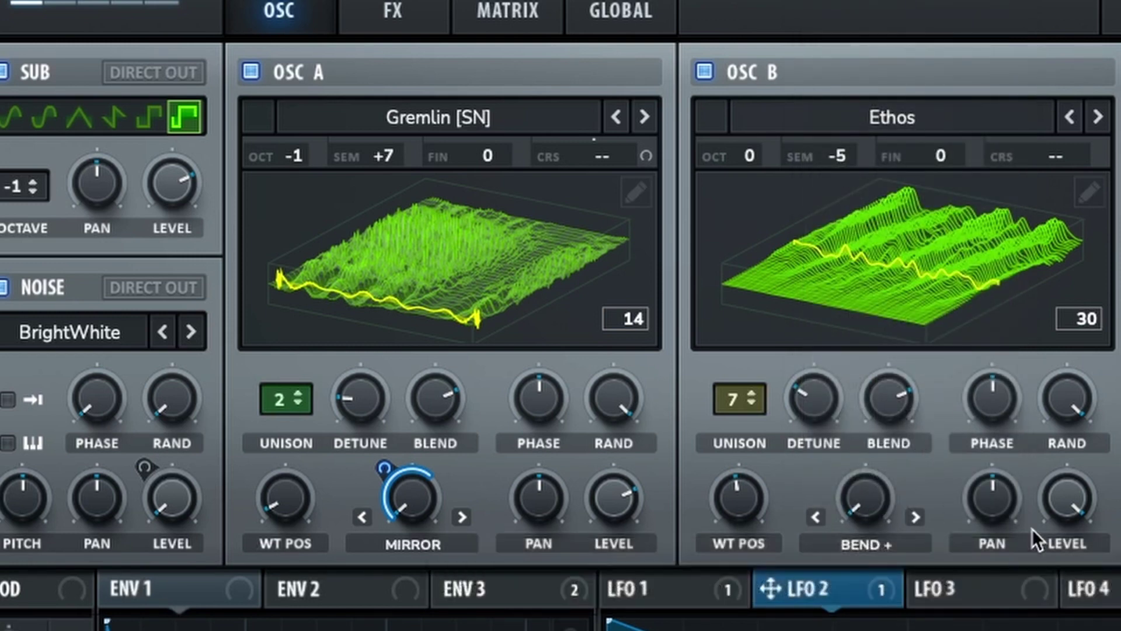
pyautogui.moveTo(778, 597); pyautogui.dragTo(860, 504)
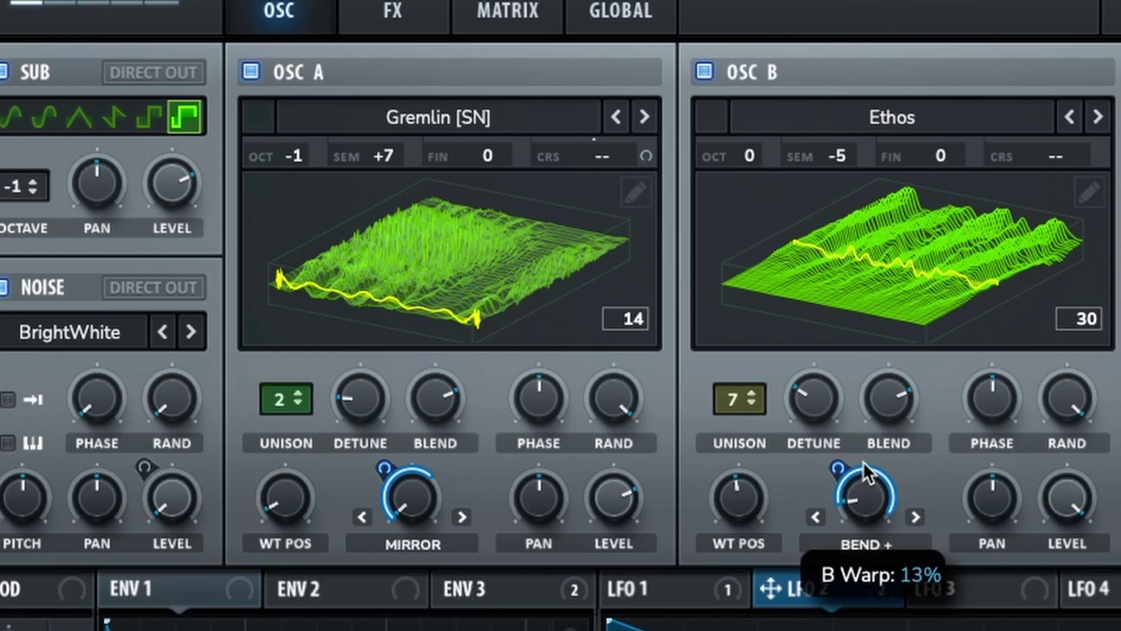
pyautogui.moveTo(838, 484)
pyautogui.moveTo(838, 484); pyautogui.dragTo(839, 488)
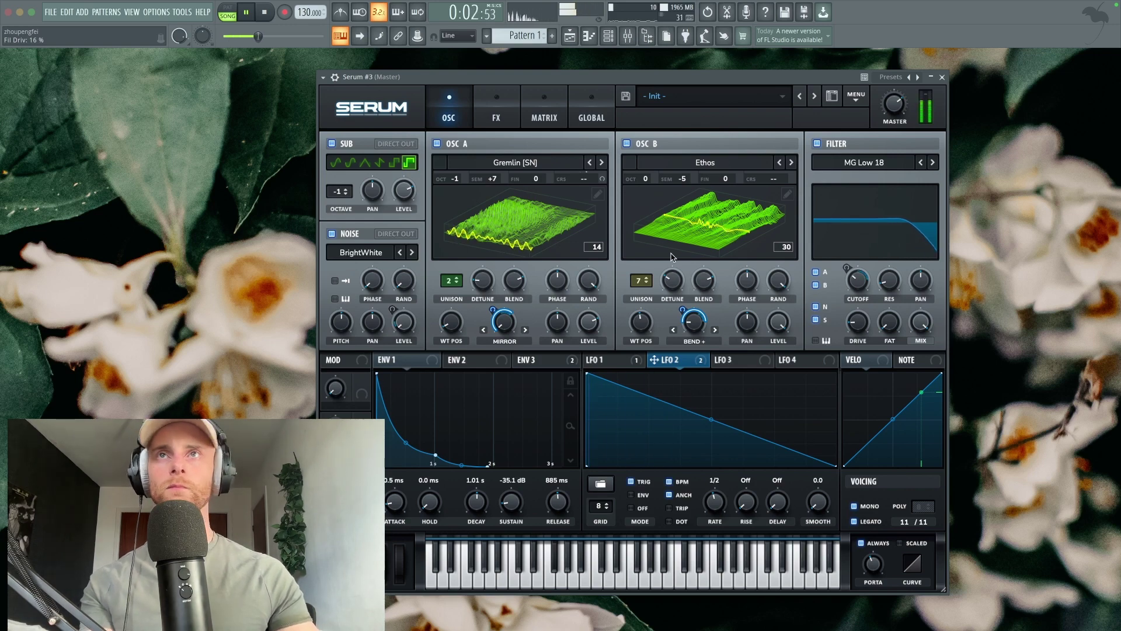
# Set Osc B's unison detune to 0.08 and Env 3's modulation of the noise level to 45 while auditioning the pattern.
pyautogui.moveTo(672, 281); pyautogui.dragTo(672, 286)
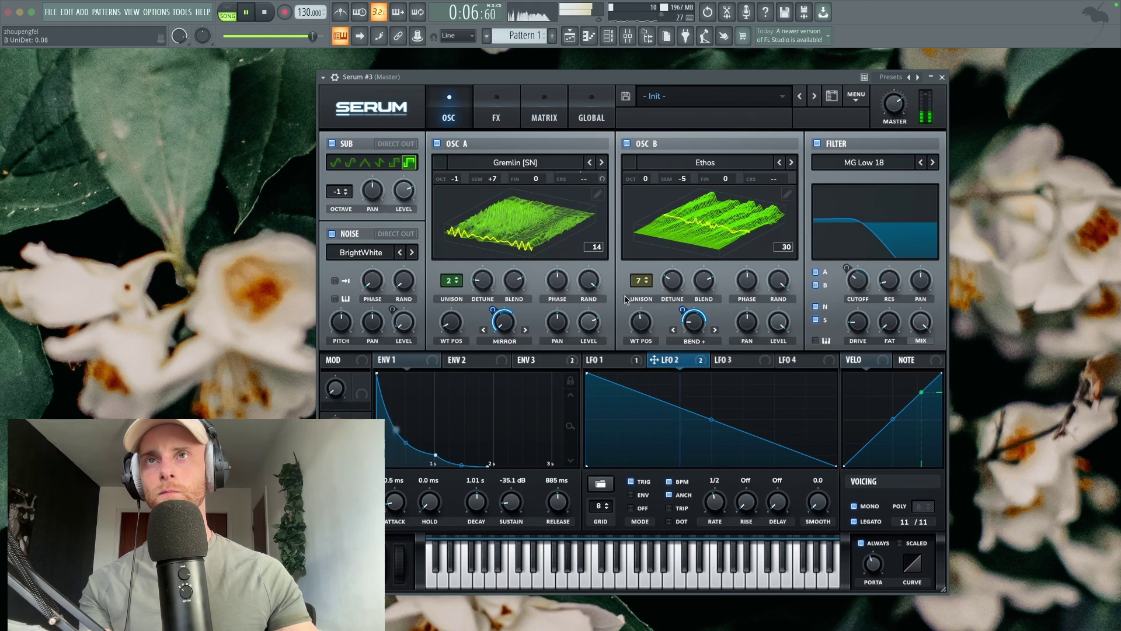
pyautogui.click(528, 360)
pyautogui.moveTo(520, 360); pyautogui.dragTo(392, 295)
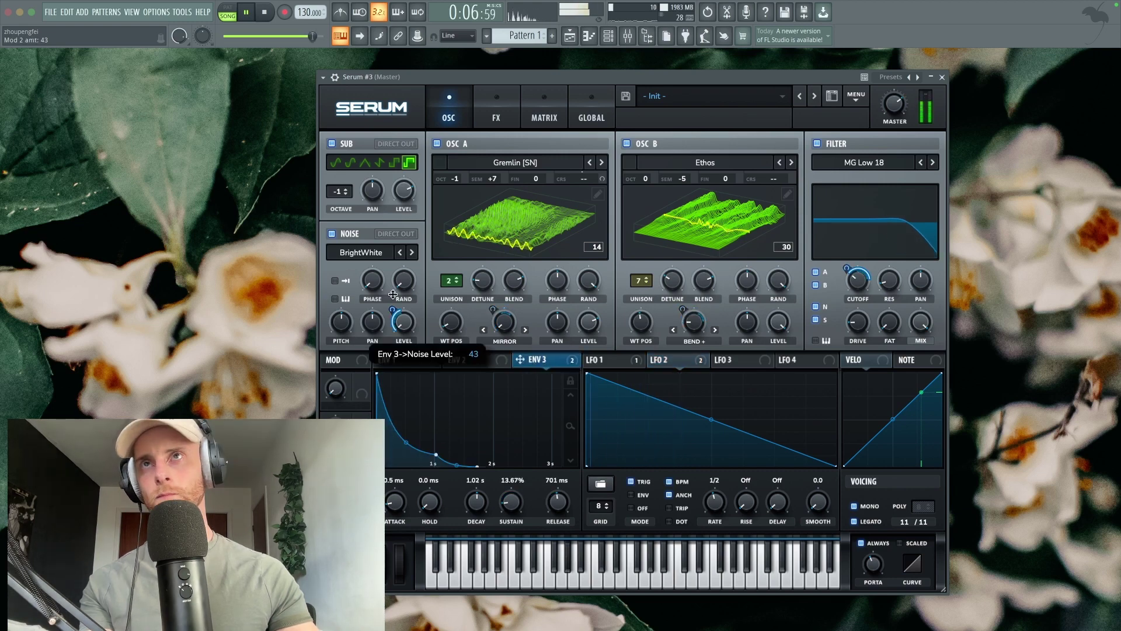
pyautogui.press('space')
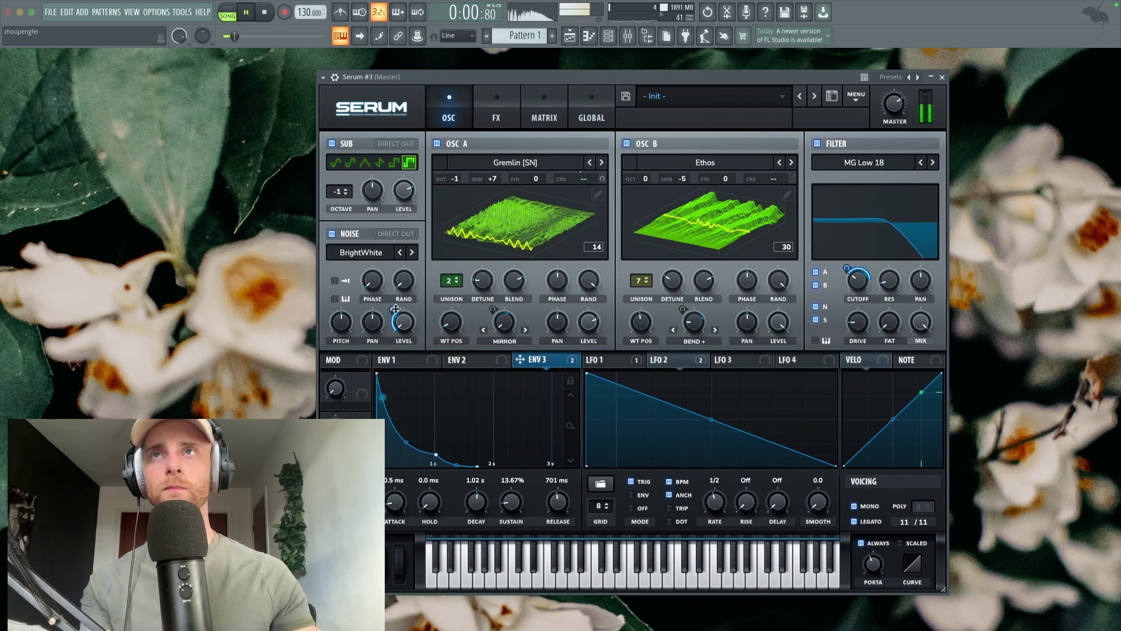
pyautogui.moveTo(395, 309)
pyautogui.mouseDown()
pyautogui.moveTo(401, 287)
pyautogui.moveTo(401, 307)
pyautogui.mouseUp()
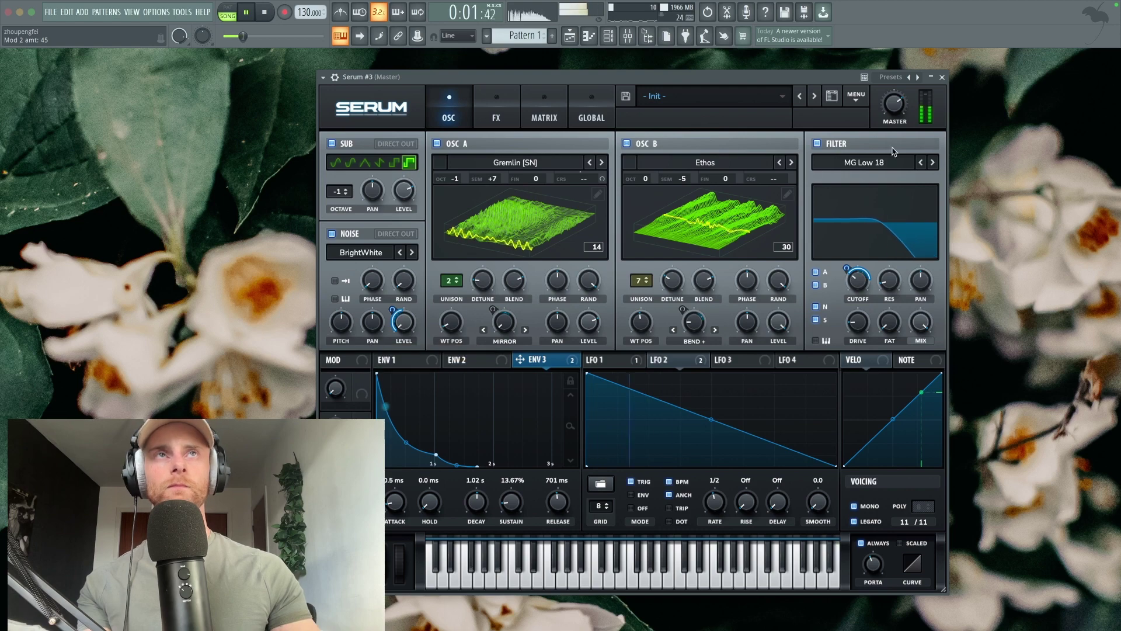
pyautogui.press('space')
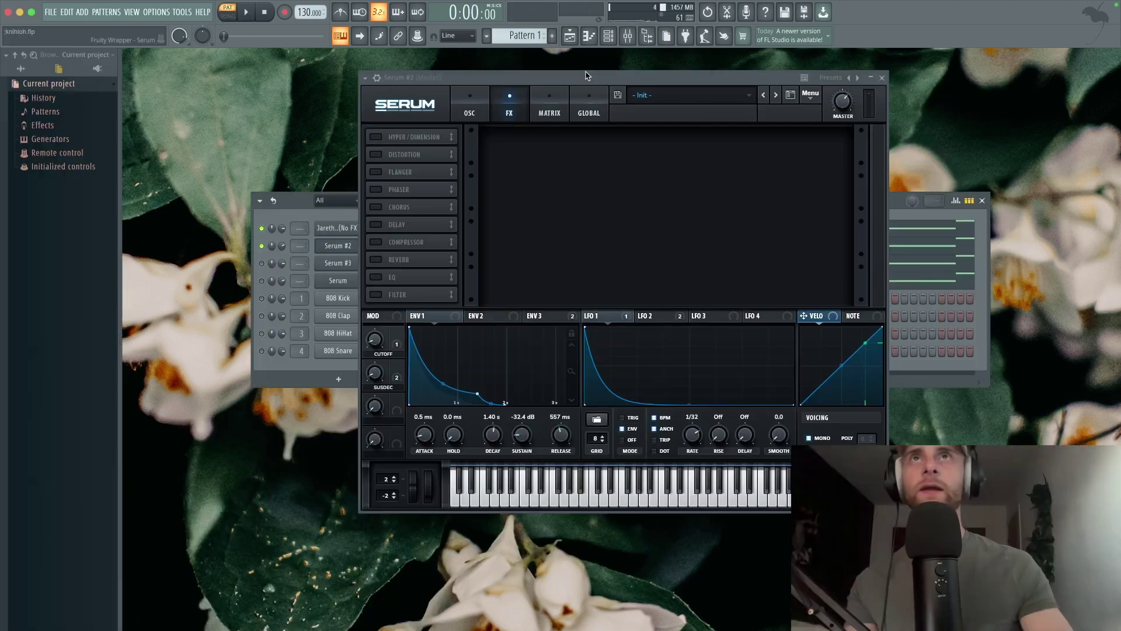
# Set the filter drive in Serum #2 to 25% during playback and return to its effects rack.
pyautogui.press('space')
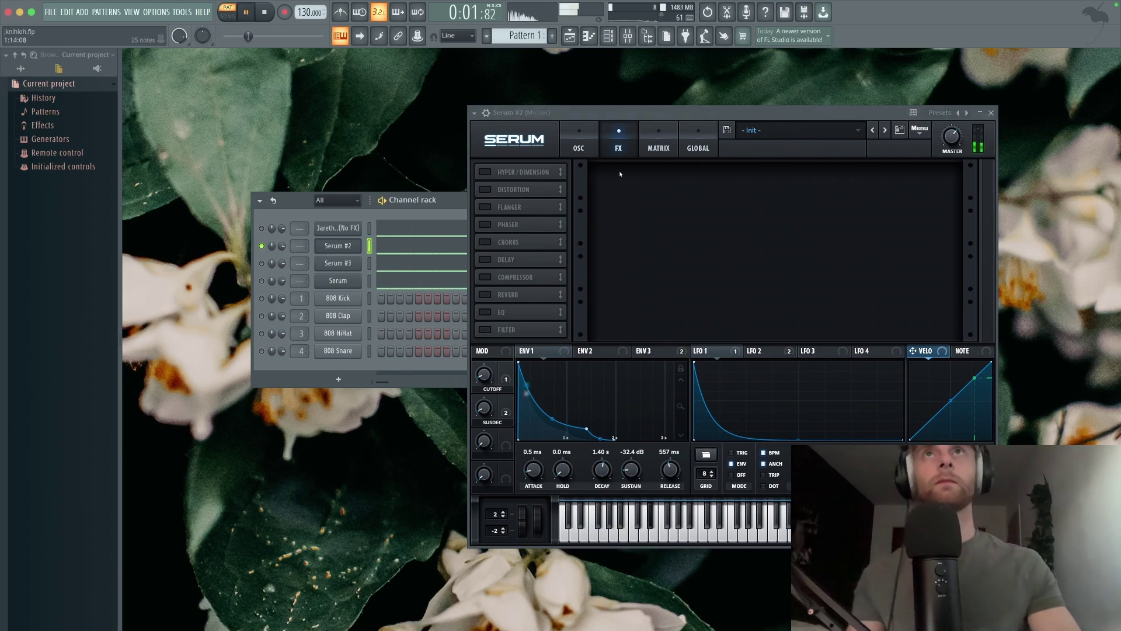
pyautogui.click(580, 151)
pyautogui.moveTo(921, 319); pyautogui.dragTo(922, 303)
pyautogui.click(618, 143)
pyautogui.press('space')
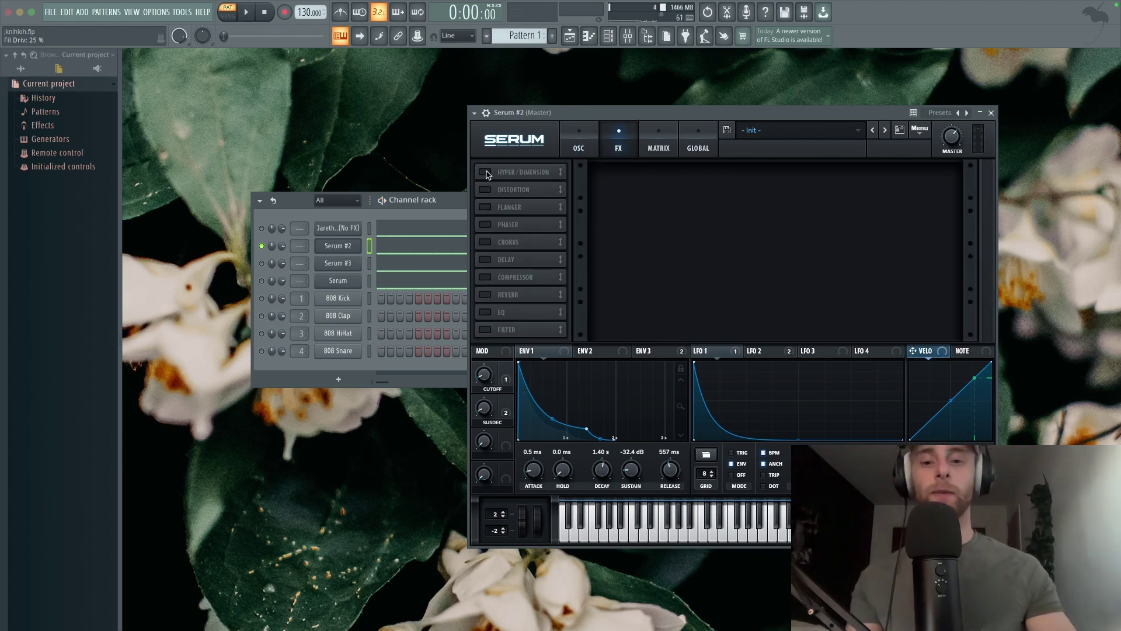
# Enable the Hyper/Dimension effect, adjust the Hyper mix, and compare the sound with the effect off and on.
pyautogui.click(487, 173)
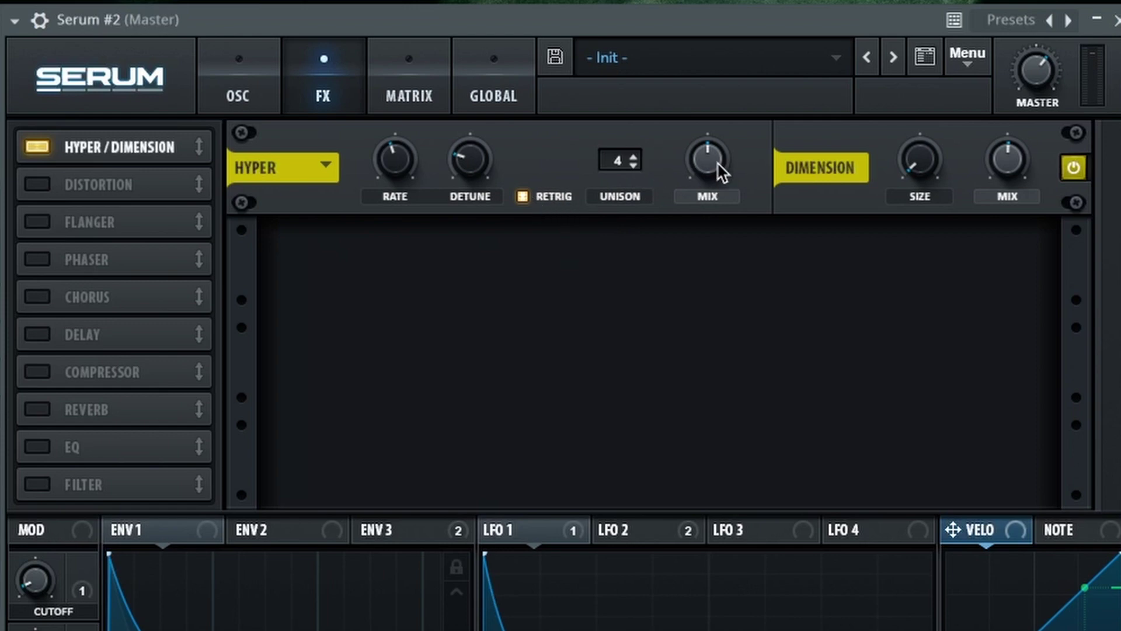
pyautogui.moveTo(714, 162); pyautogui.dragTo(713, 173)
pyautogui.moveTo(929, 194)
pyautogui.click(37, 146)
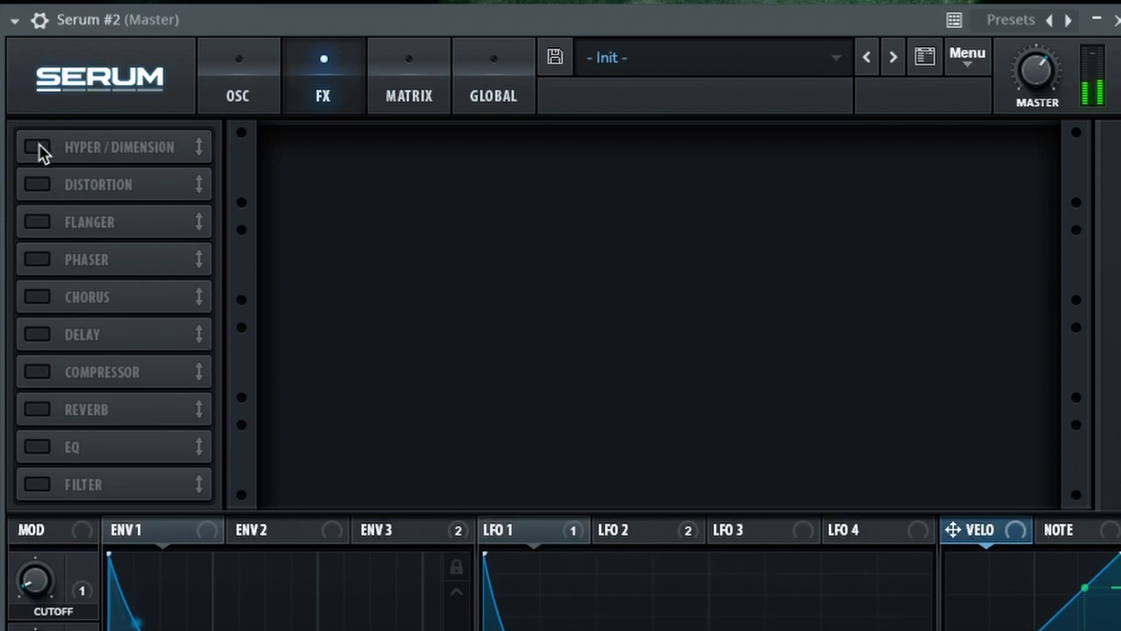
pyautogui.click(37, 144)
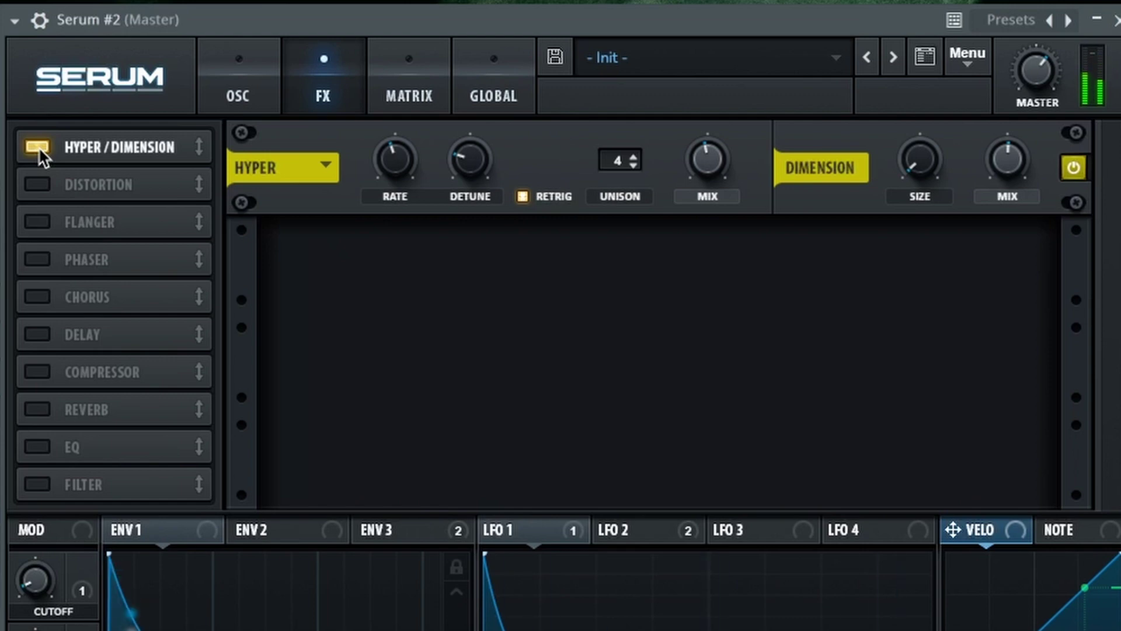
# Enable Tube distortion with the drive at 42% and the mix at 69%.
pyautogui.click(41, 182)
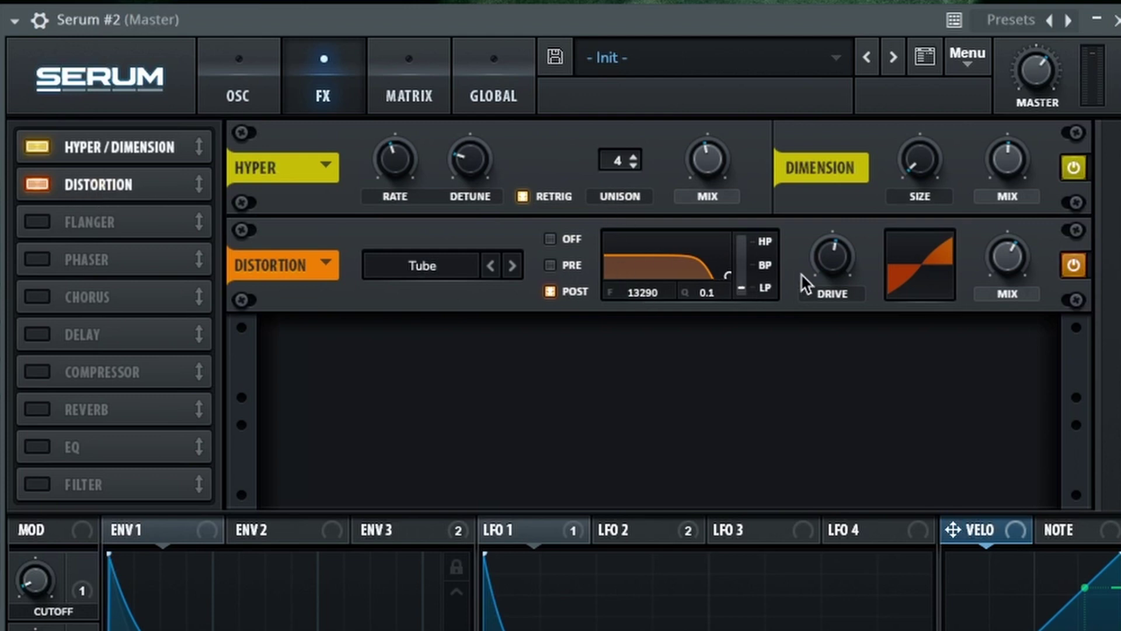
pyautogui.moveTo(828, 261); pyautogui.dragTo(826, 288)
pyautogui.moveTo(728, 276)
pyautogui.mouseDown()
pyautogui.moveTo(708, 279)
pyautogui.moveTo(744, 301)
pyautogui.moveTo(716, 268)
pyautogui.moveTo(802, 286)
pyautogui.moveTo(735, 279)
pyautogui.mouseUp()
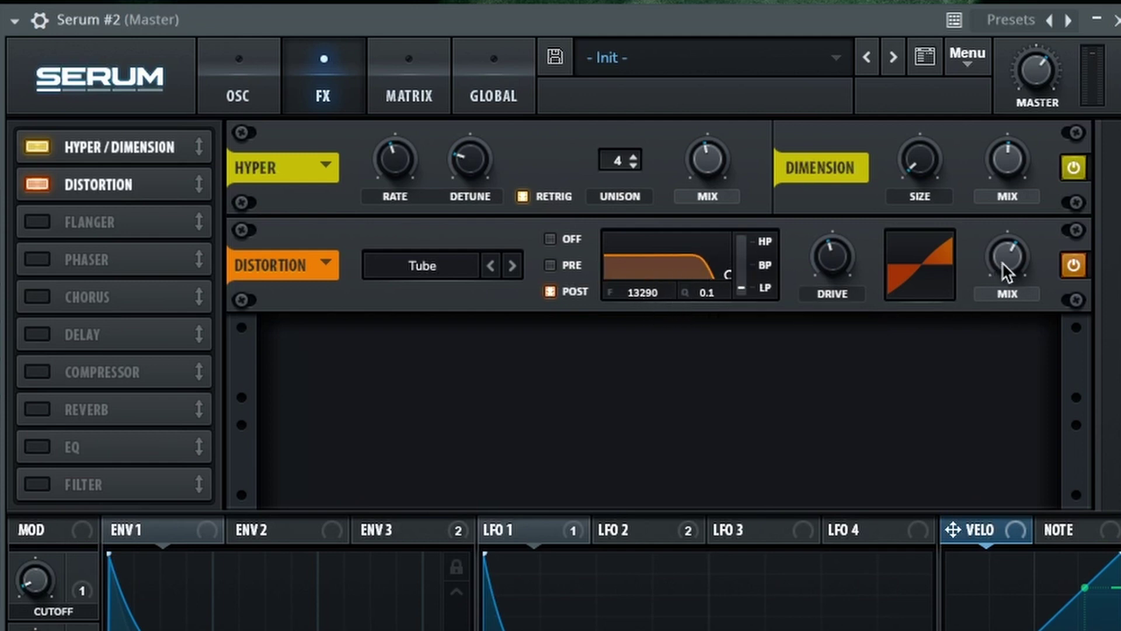
pyautogui.moveTo(828, 273)
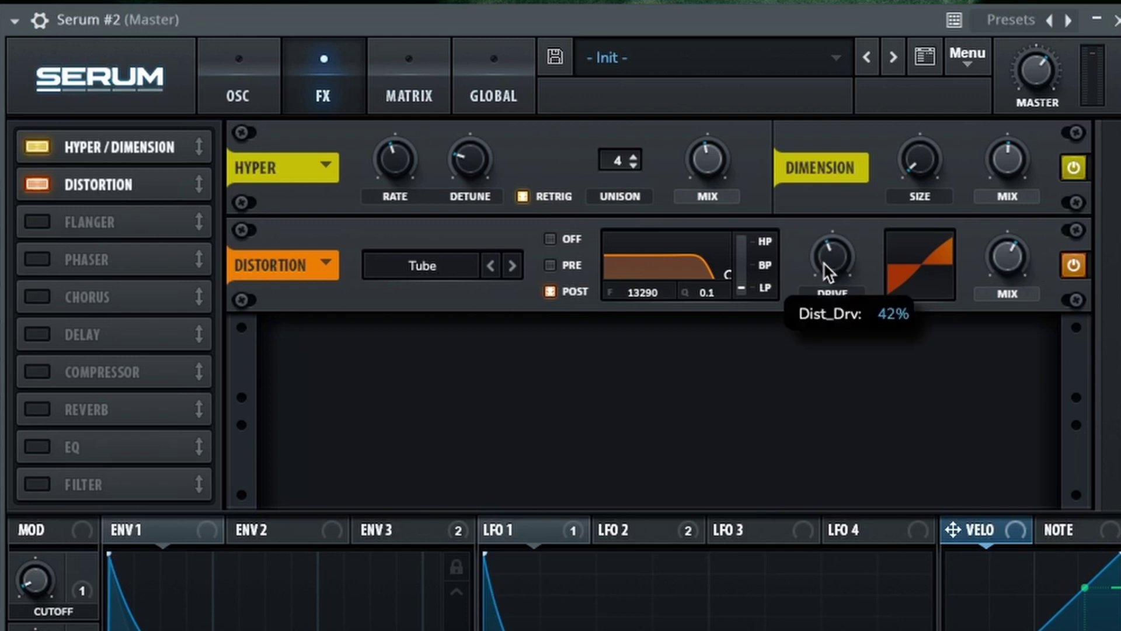
pyautogui.moveTo(1017, 257)
pyautogui.moveTo(1017, 254)
pyautogui.mouseDown()
pyautogui.moveTo(1035, 198)
pyautogui.moveTo(1038, 258)
pyautogui.mouseUp()
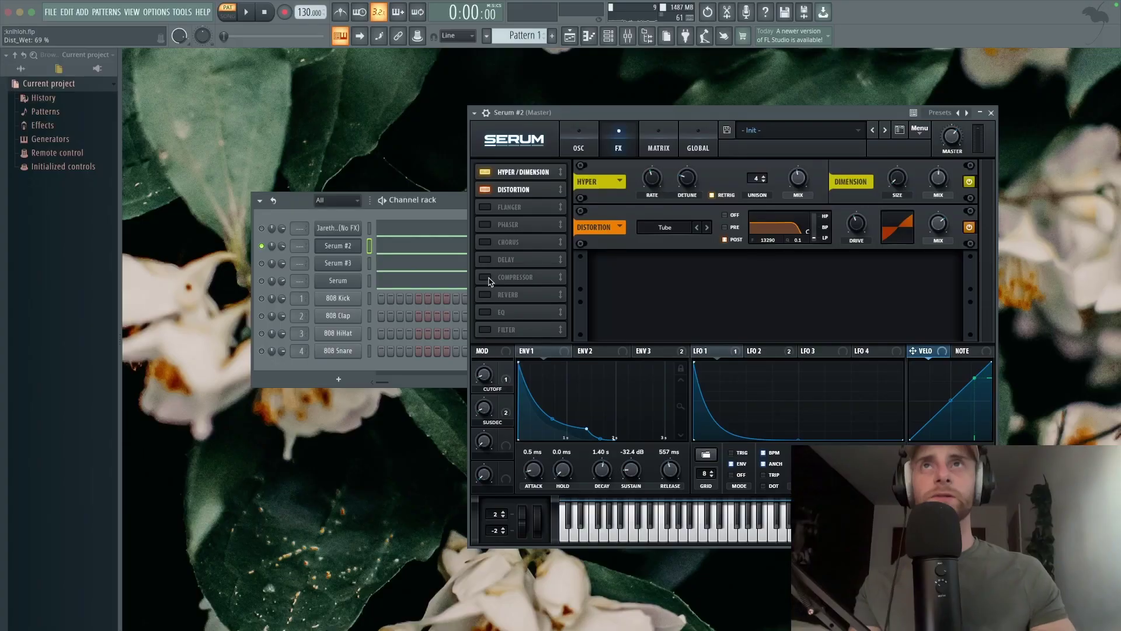
# Hide the channel rack and enable the compressor in multiband mode with its gain raised slightly.
pyautogui.click(607, 35)
pyautogui.click(485, 277)
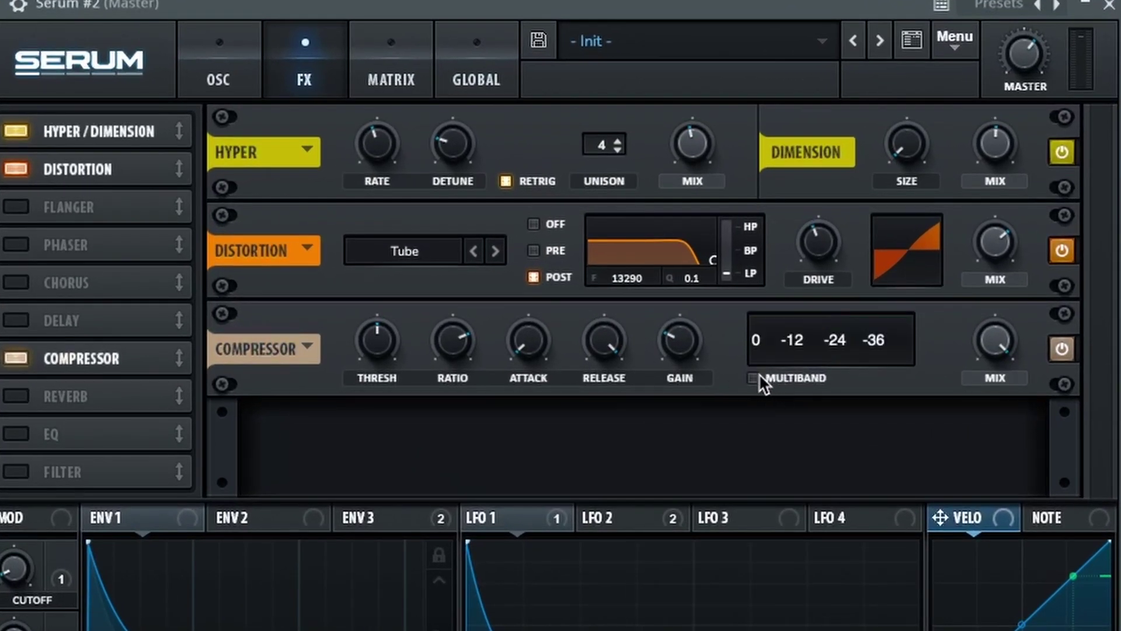
pyautogui.click(753, 377)
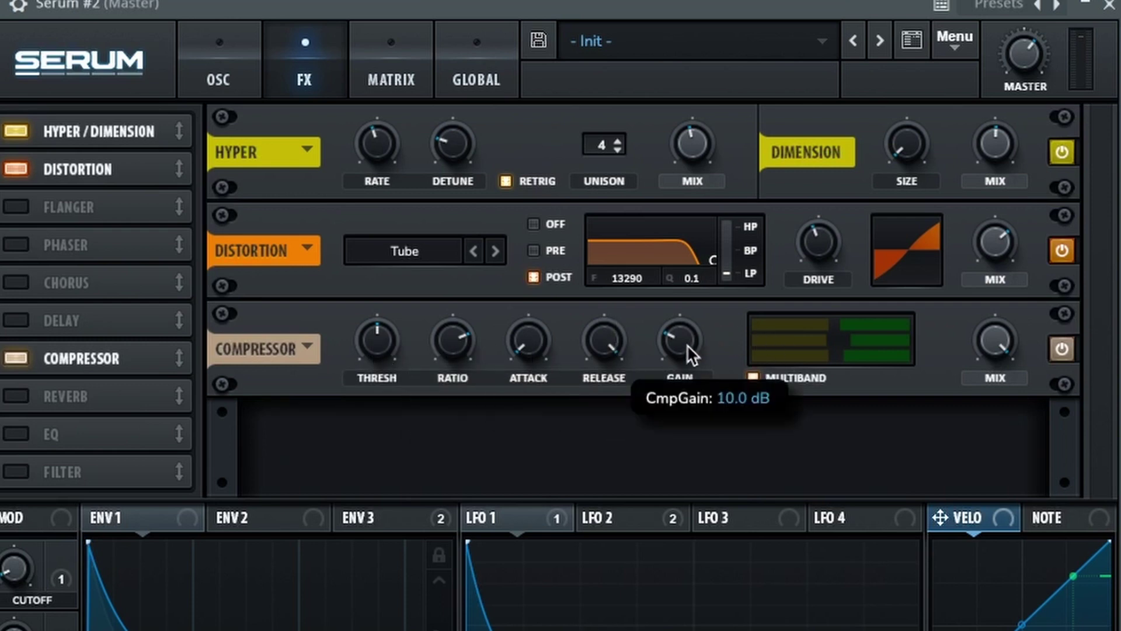
pyautogui.moveTo(687, 338); pyautogui.dragTo(687, 337)
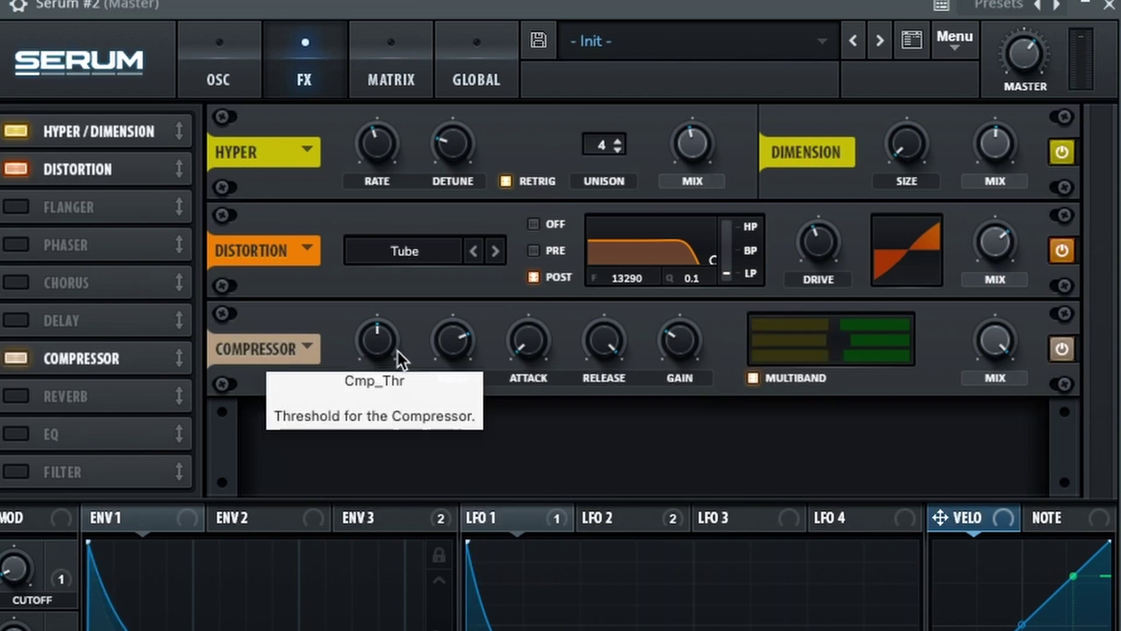
# Enable the EQ, boost the low shelf's gain, and set the high-band low-pass frequency to 9194 Hz.
pyautogui.click(18, 433)
pyautogui.moveTo(512, 444)
pyautogui.mouseDown()
pyautogui.moveTo(495, 467)
pyautogui.moveTo(511, 425)
pyautogui.moveTo(506, 479)
pyautogui.moveTo(516, 426)
pyautogui.mouseUp()
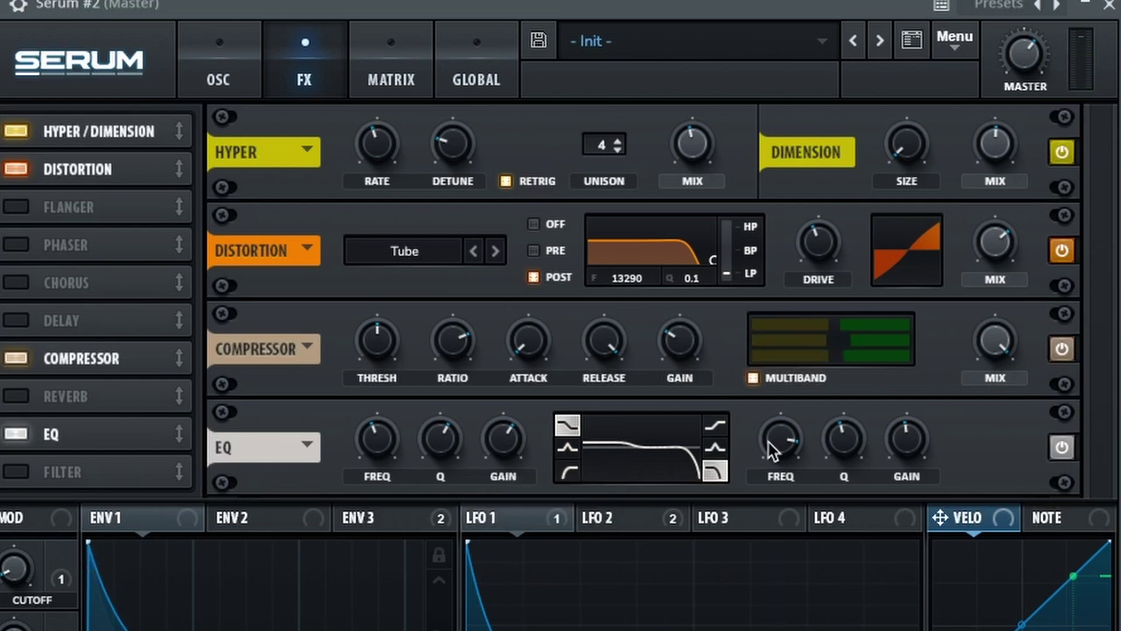
pyautogui.moveTo(781, 453)
pyautogui.mouseDown()
pyautogui.moveTo(786, 441)
pyautogui.moveTo(792, 450)
pyautogui.mouseUp()
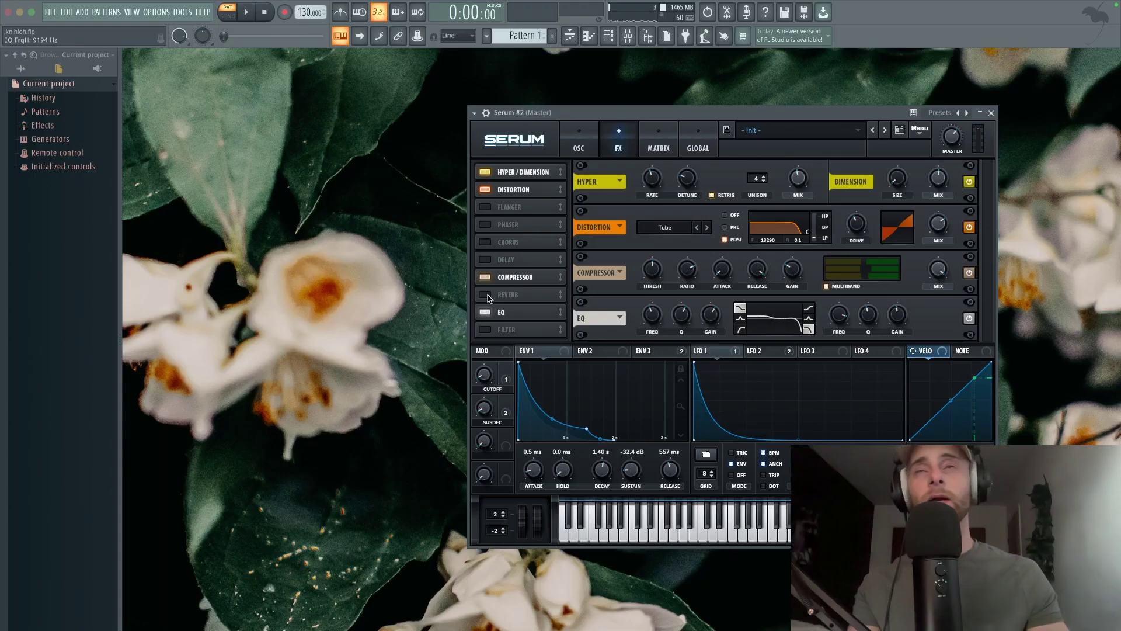
# Enable the Plate reverb and move it after the EQ in the effects chain.
pyautogui.click(16, 396)
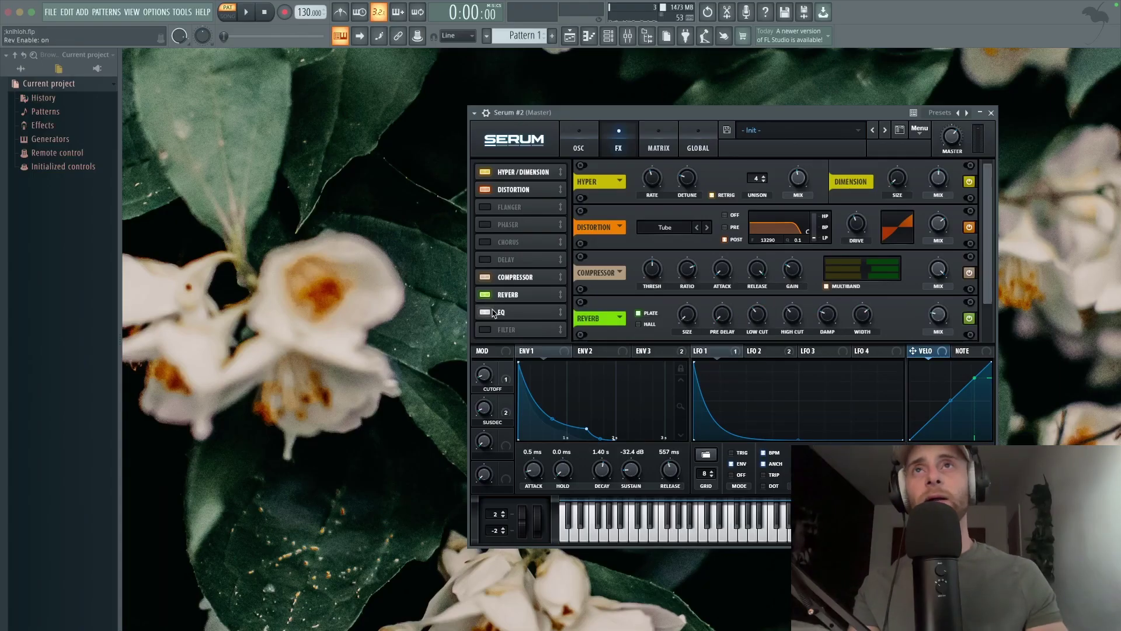
pyautogui.moveTo(66, 395); pyautogui.dragTo(68, 453)
pyautogui.moveTo(509, 320); pyautogui.dragTo(509, 322)
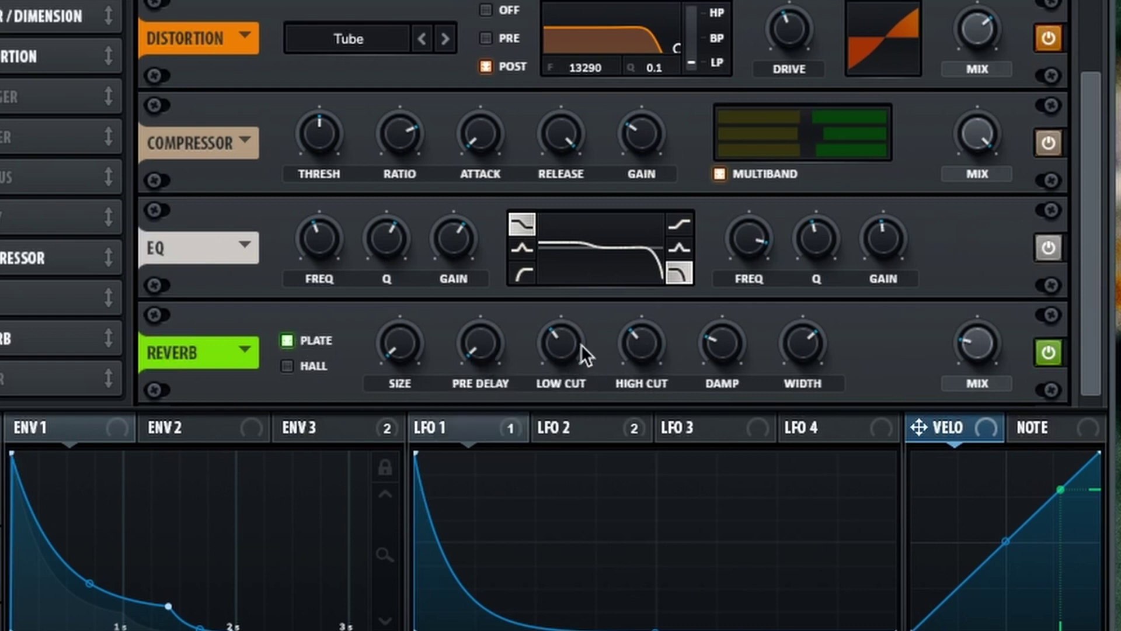
# Raise the reverb's low cut, lower its high cut, narrow the width slightly and increase the mix a little.
pyautogui.moveTo(565, 355); pyautogui.dragTo(563, 325)
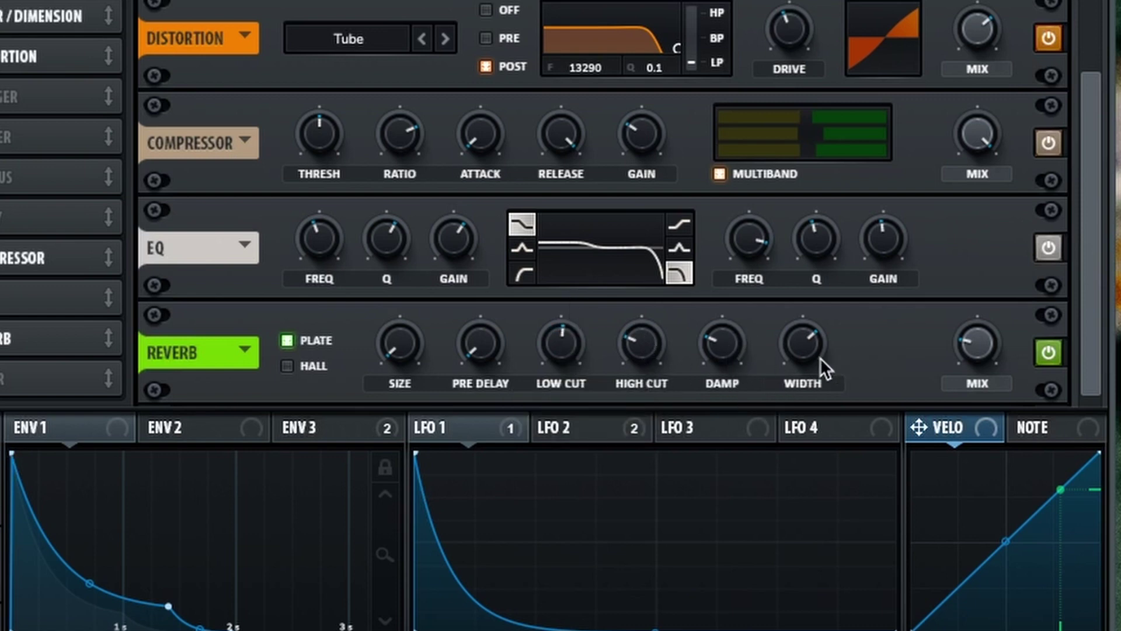
pyautogui.moveTo(804, 345); pyautogui.dragTo(802, 368)
pyautogui.moveTo(979, 342); pyautogui.dragTo(986, 338)
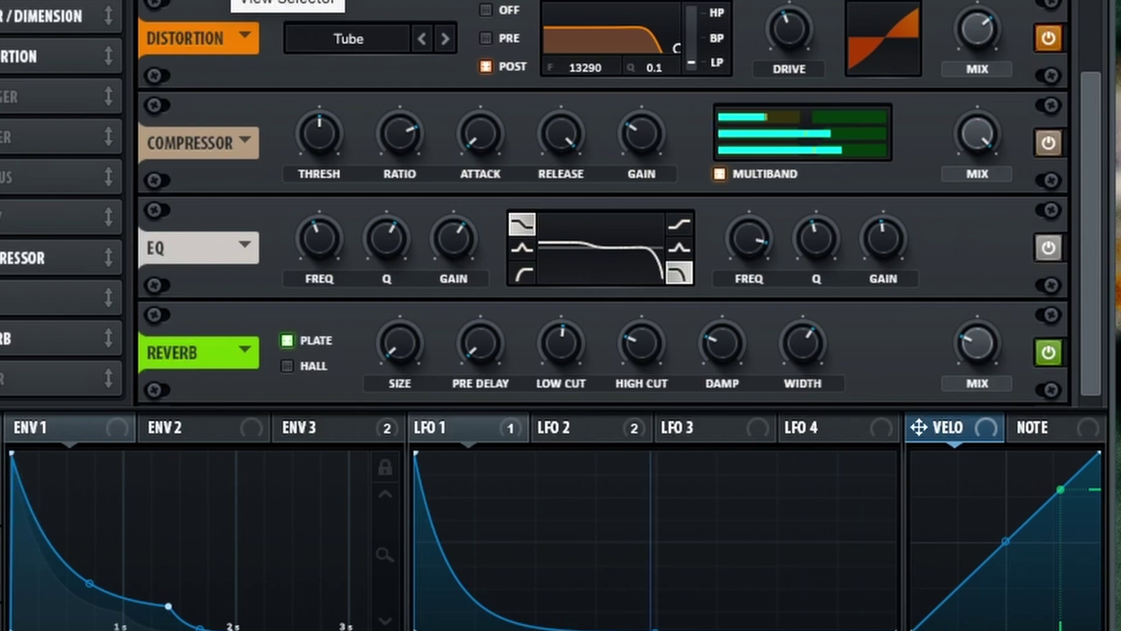
# Audition the pattern while sweeping the low-pass filter's cutoff up and back down.
pyautogui.click(580, 147)
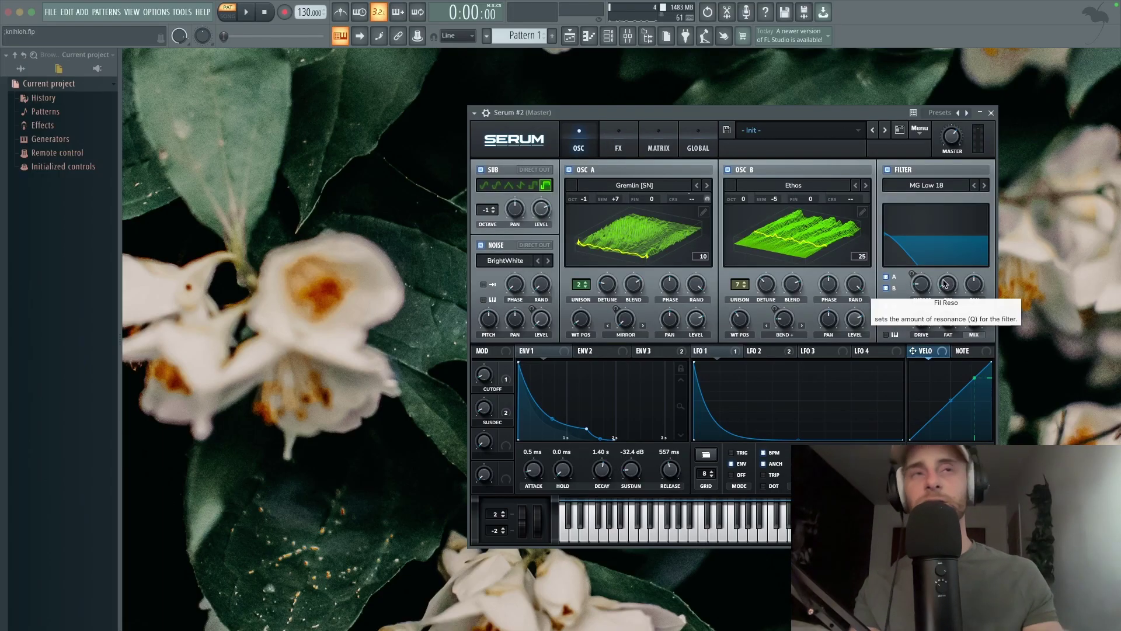
pyautogui.moveTo(921, 284); pyautogui.dragTo(927, 266)
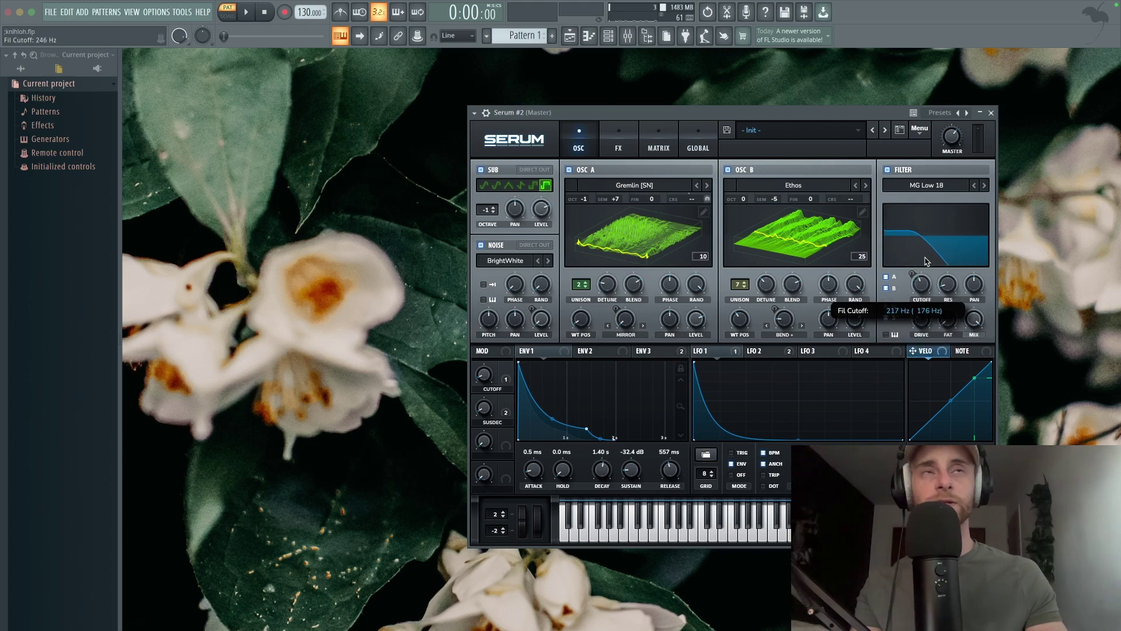
pyautogui.press('space')
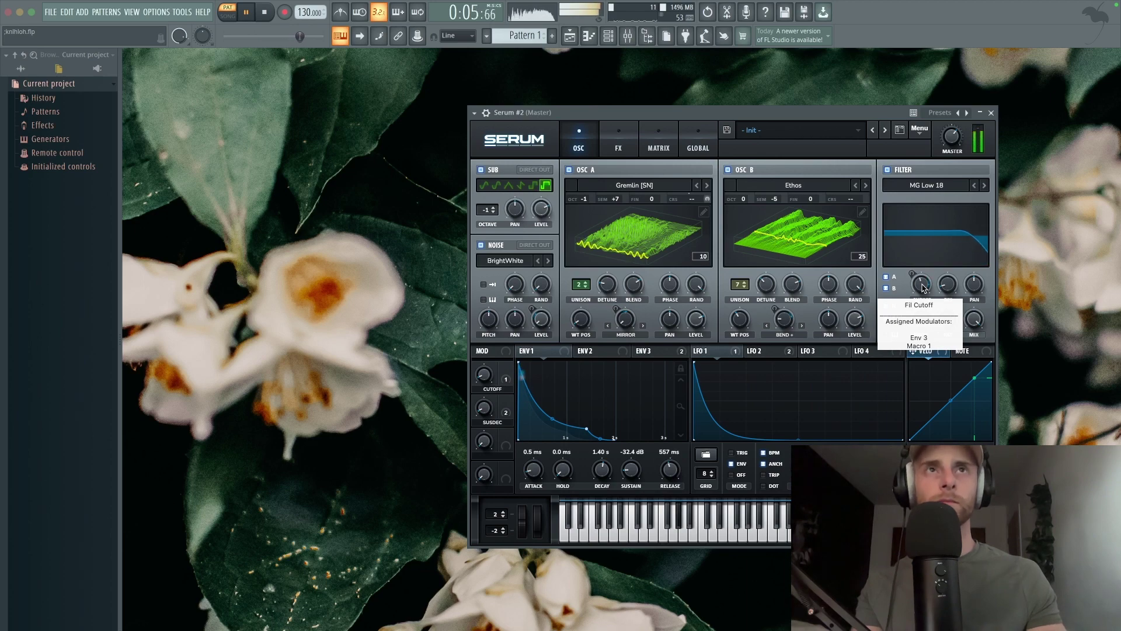
pyautogui.press('space')
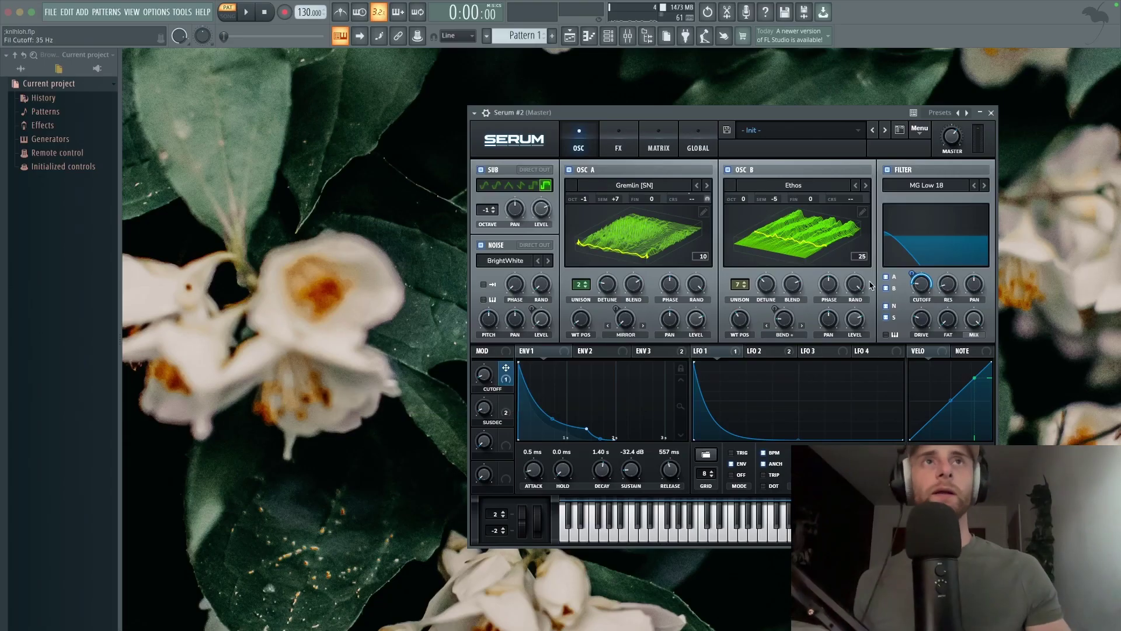
# Clear the existing macro modulation from the filter cutoff, reassign the CUTOFF macro to it, and adjust the macro to test its range.
pyautogui.rightClick(922, 277)
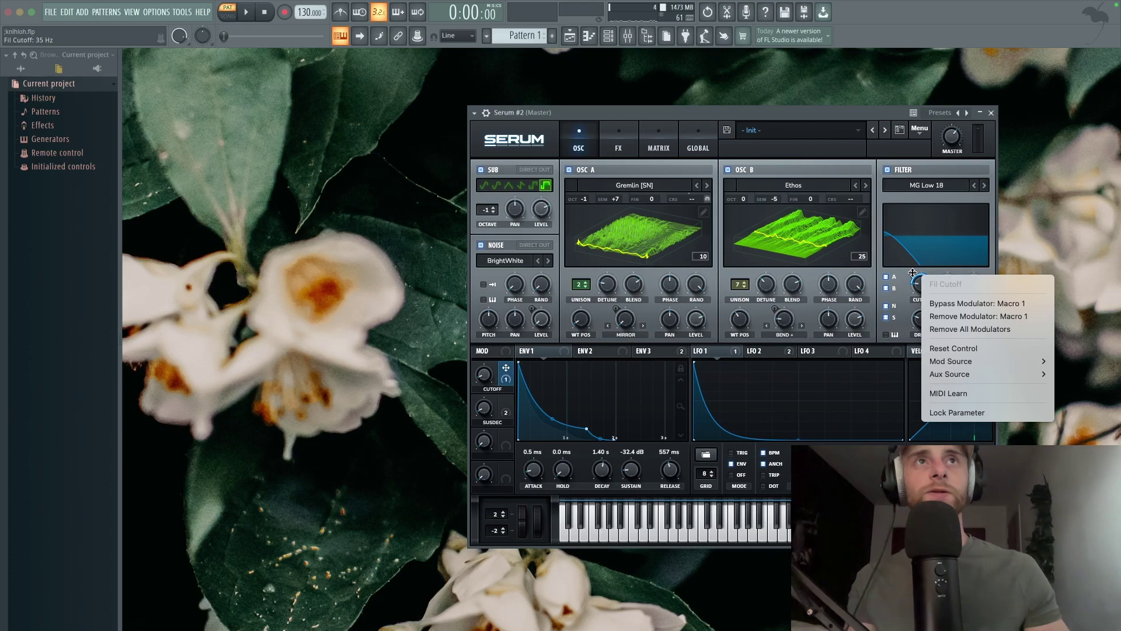
pyautogui.click(958, 330)
pyautogui.moveTo(506, 368); pyautogui.dragTo(911, 281)
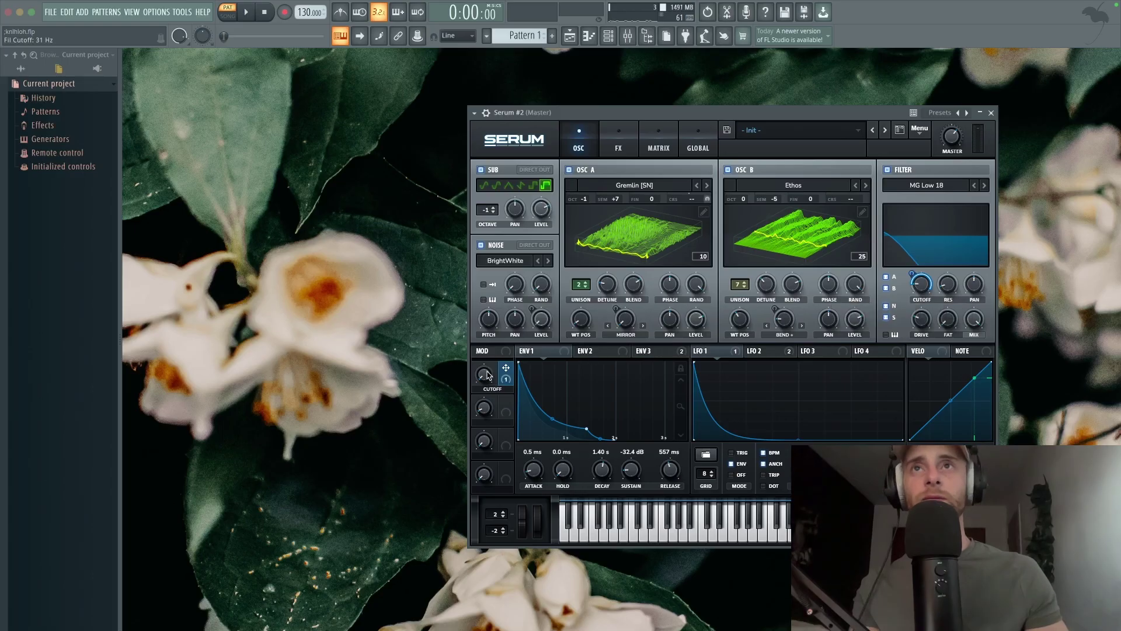
pyautogui.moveTo(487, 374); pyautogui.dragTo(481, 334)
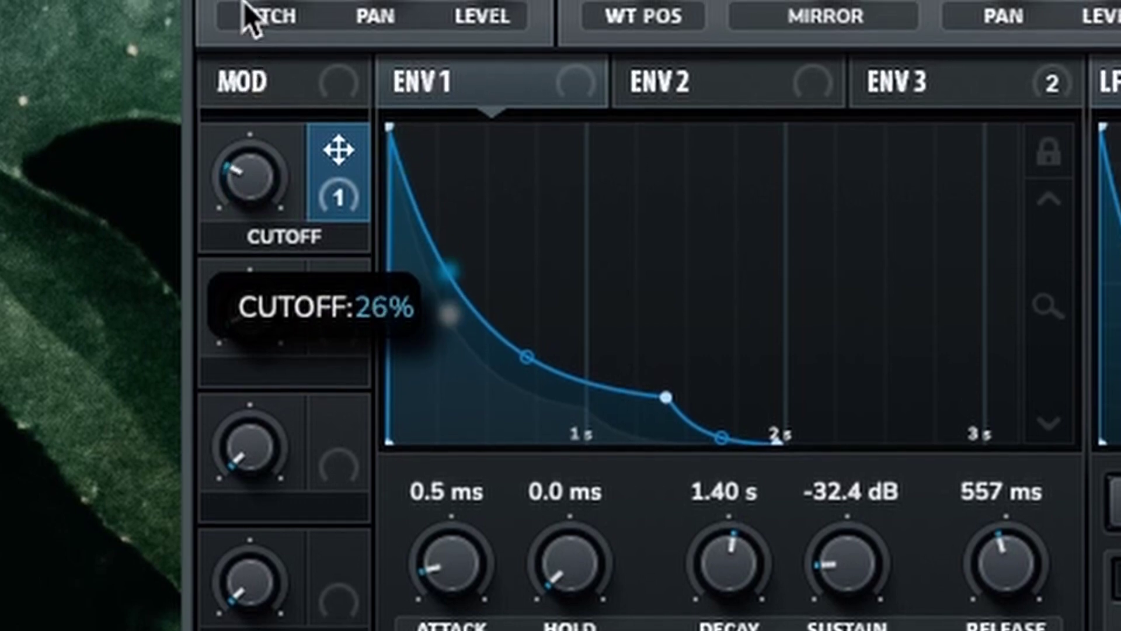
pyautogui.moveTo(245, 3); pyautogui.dragTo(246, 0)
pyautogui.moveTo(250, 187)
pyautogui.mouseDown()
pyautogui.moveTo(250, 173)
pyautogui.moveTo(250, 191)
pyautogui.mouseUp()
pyautogui.moveTo(234, 0); pyautogui.dragTo(220, 63)
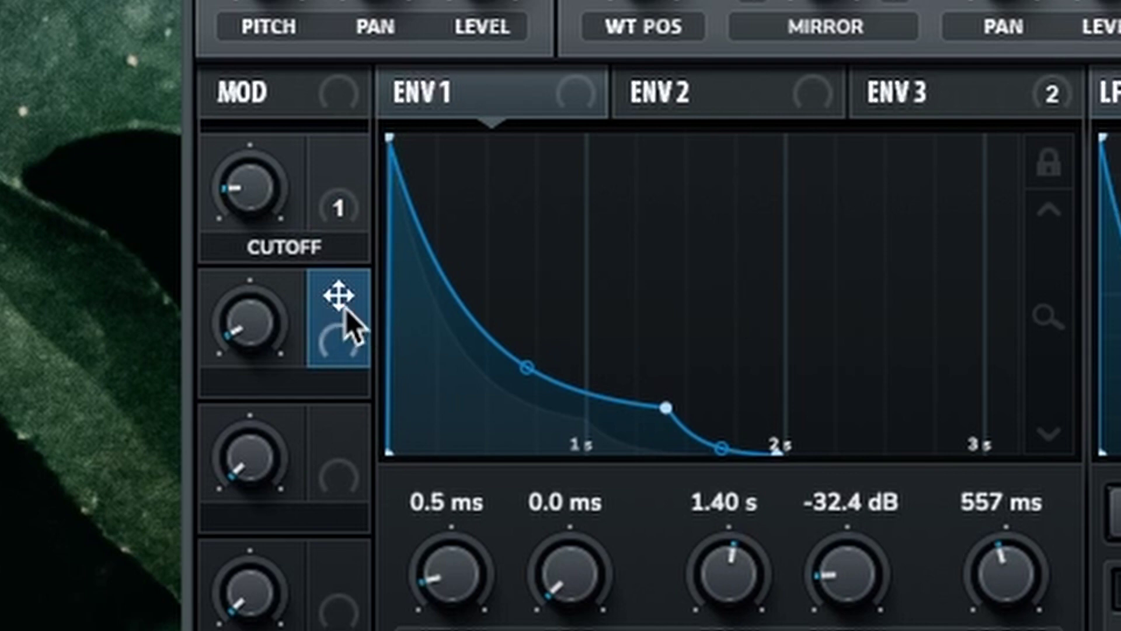
# Assign the second macro to Envelope 1's decay and sustain, adjust both modulation amounts, and turn the macro to check its effect.
pyautogui.moveTo(338, 300); pyautogui.dragTo(729, 578)
pyautogui.moveTo(339, 300); pyautogui.dragTo(843, 591)
pyautogui.moveTo(804, 546); pyautogui.dragTo(808, 616)
pyautogui.moveTo(694, 533); pyautogui.dragTo(693, 570)
pyautogui.moveTo(807, 540); pyautogui.dragTo(608, 476)
pyautogui.moveTo(231, 327); pyautogui.dragTo(380, 590)
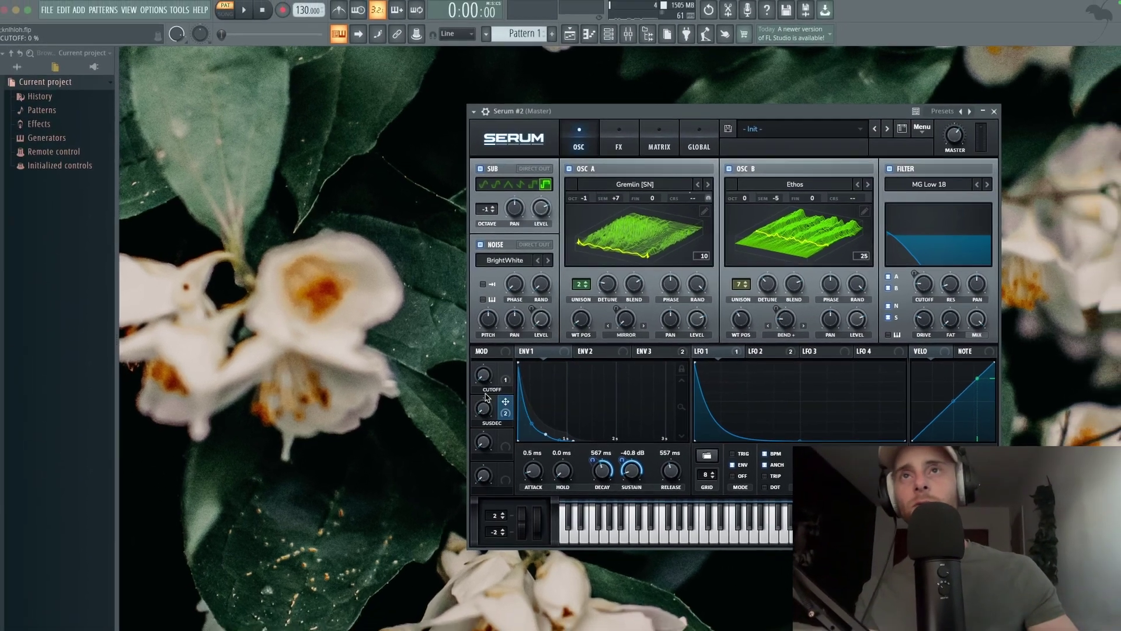
# Tweak the CUTOFF macro and create an automation clip for it.
pyautogui.moveTo(474, 381); pyautogui.dragTo(474, 388)
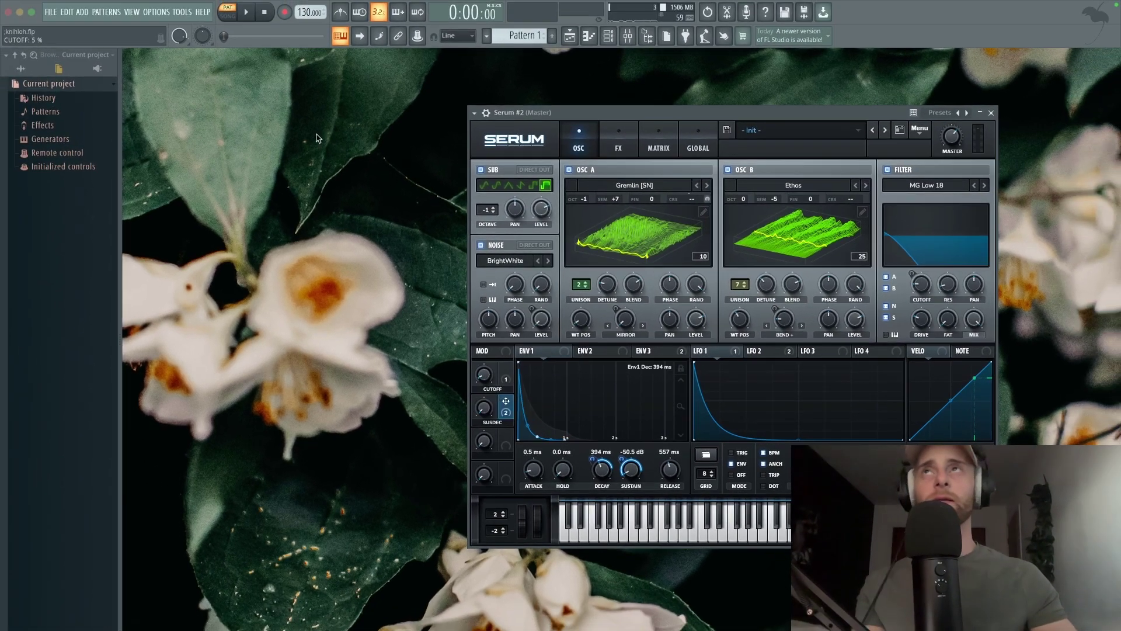
pyautogui.click(181, 12)
pyautogui.moveTo(259, 164)
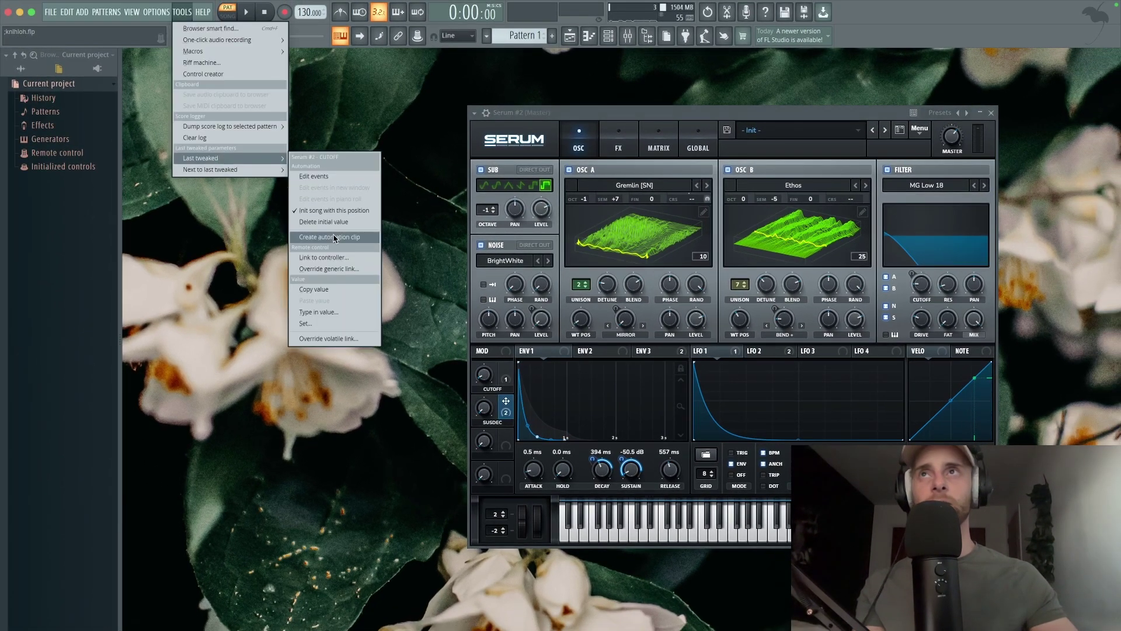
pyautogui.click(327, 211)
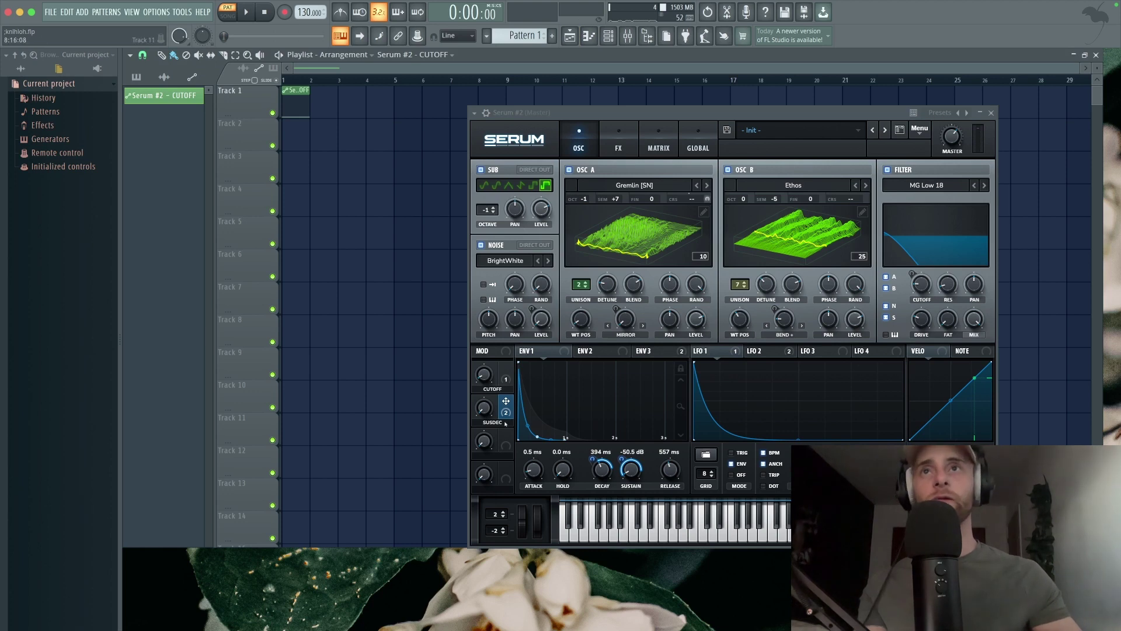
# Touch the SUSDEC macro and create an automation clip for it.
pyautogui.click(485, 409)
pyautogui.click(182, 12)
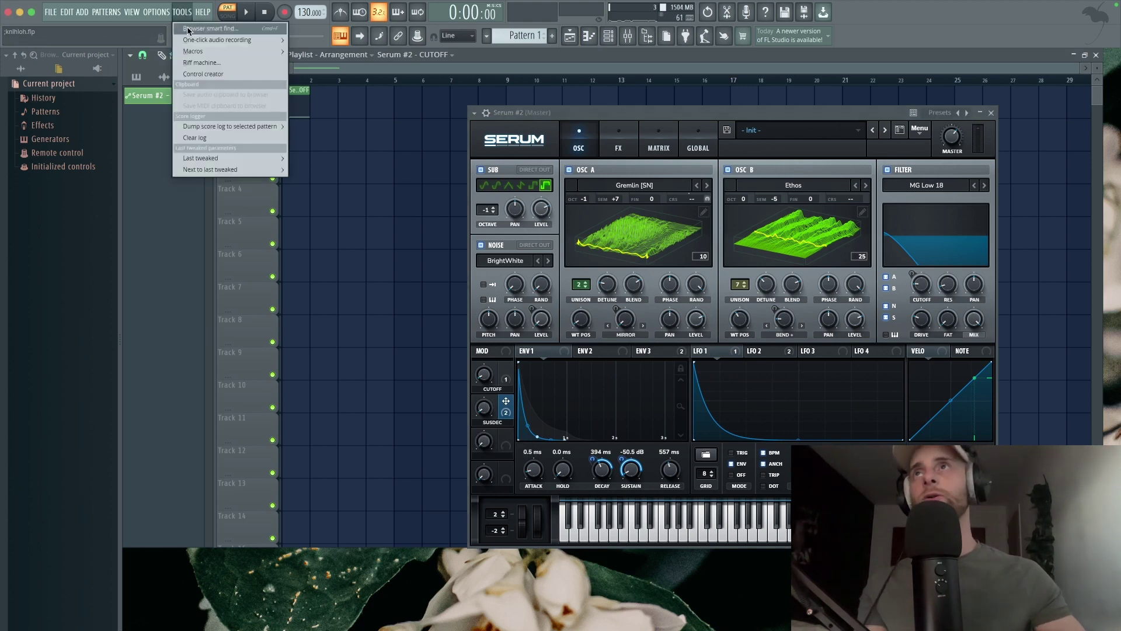
pyautogui.moveTo(206, 162)
pyautogui.click(330, 237)
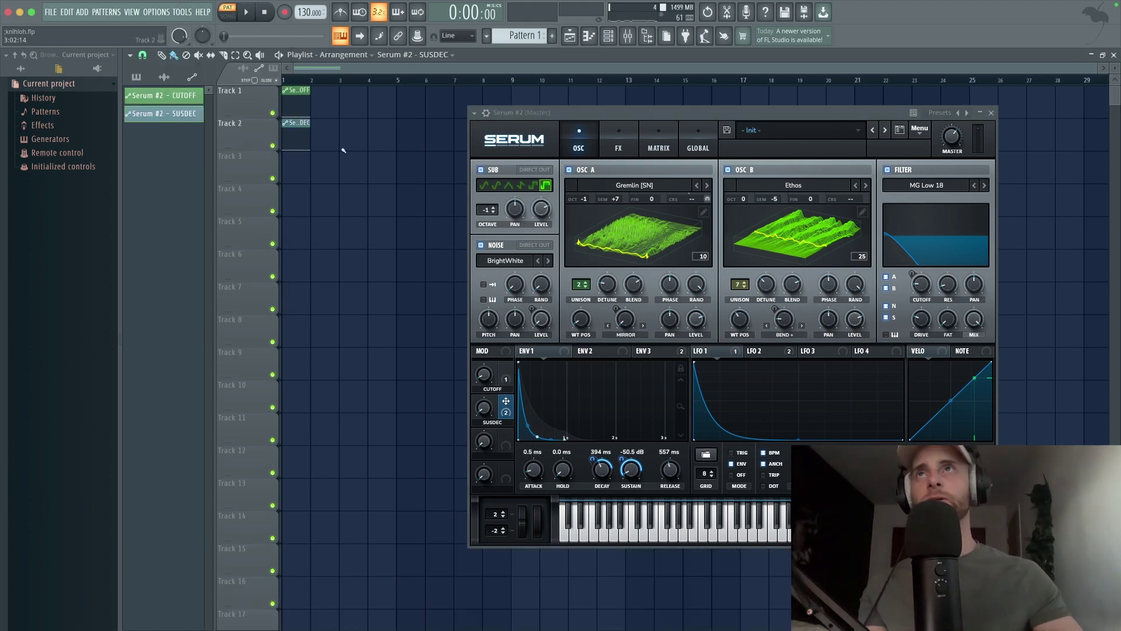
# Choose Pattern 1 as the playlist clip source and place it at the start of Track 3.
pyautogui.click(413, 54)
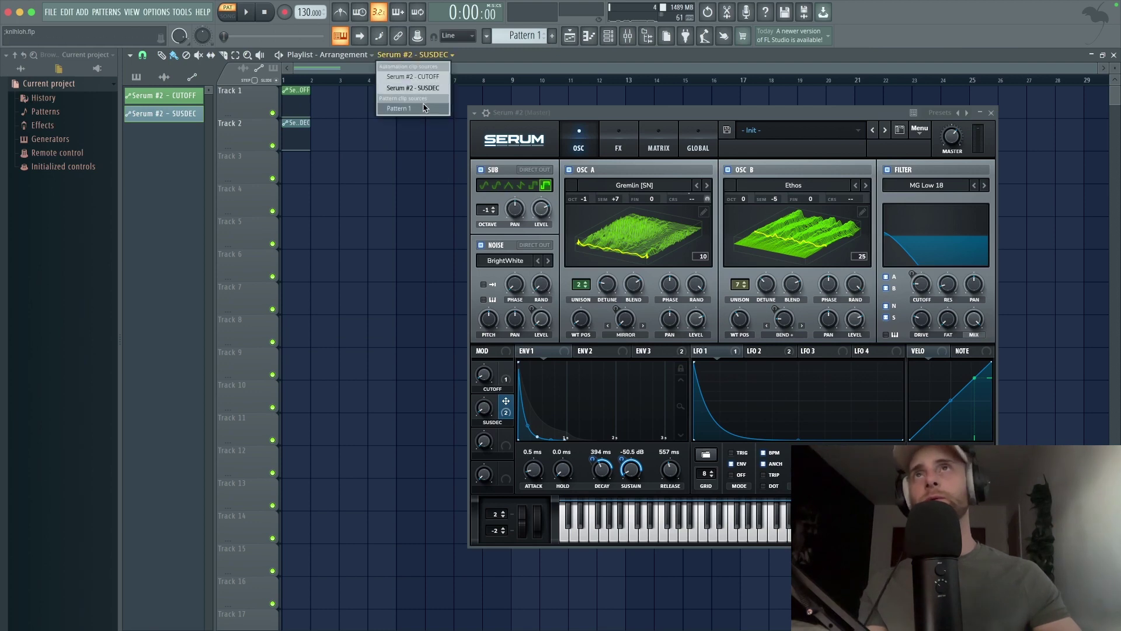
pyautogui.click(420, 108)
pyautogui.click(294, 169)
# Stretch the CUTOFF and SUSDEC automation clips to match the four-bar pattern and switch playback to song mode.
pyautogui.moveTo(327, 151); pyautogui.dragTo(284, 88)
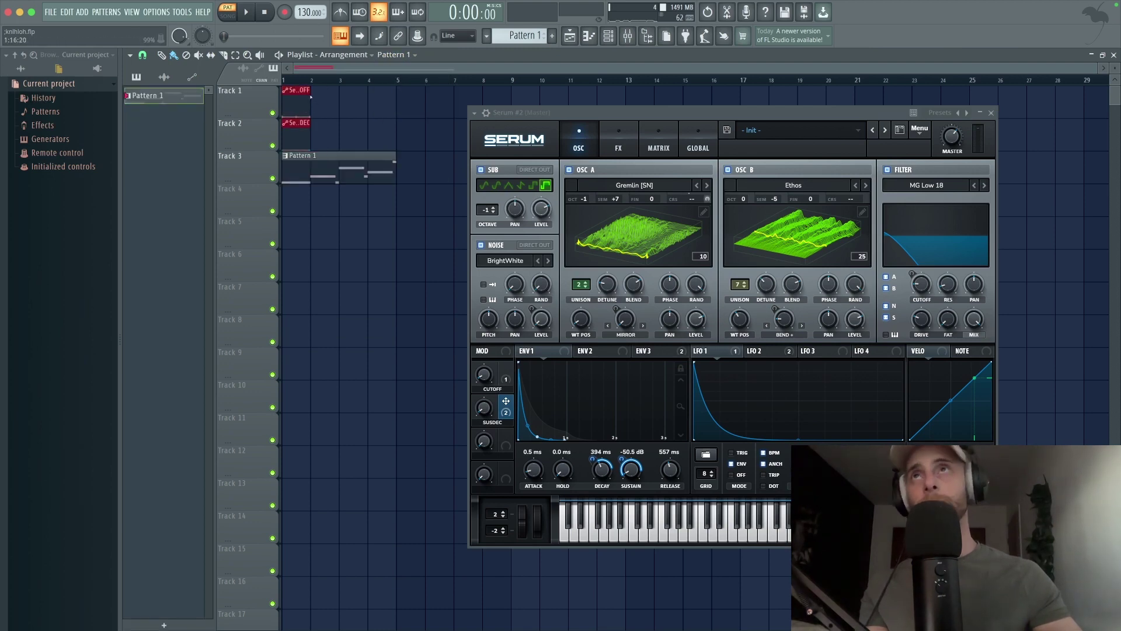
pyautogui.click(315, 116)
pyautogui.click(386, 91)
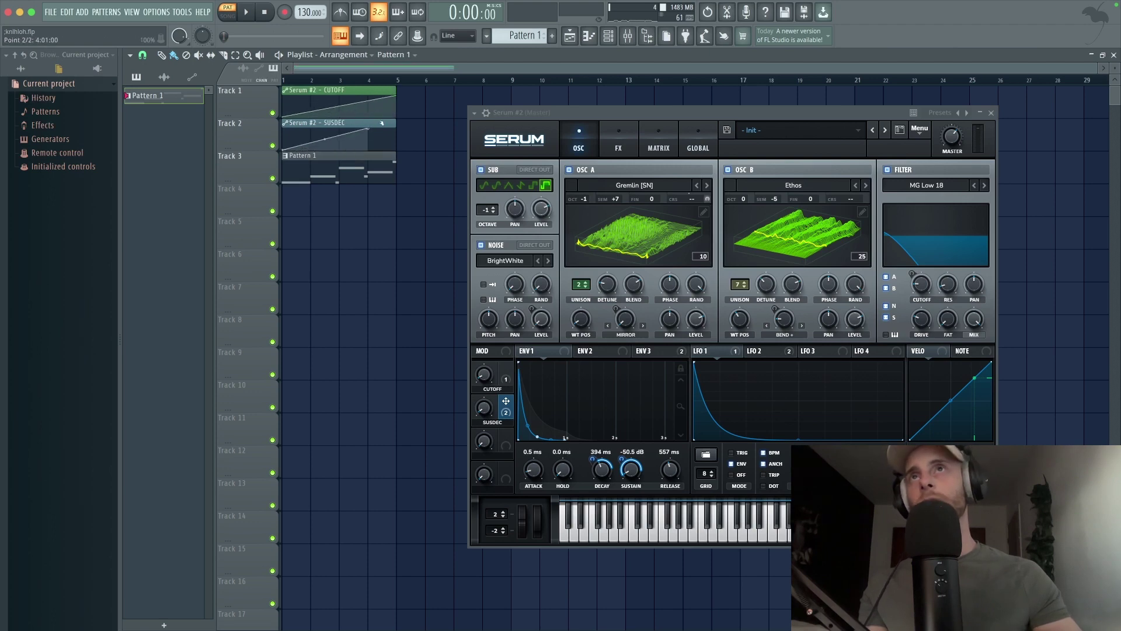
pyautogui.press('l')
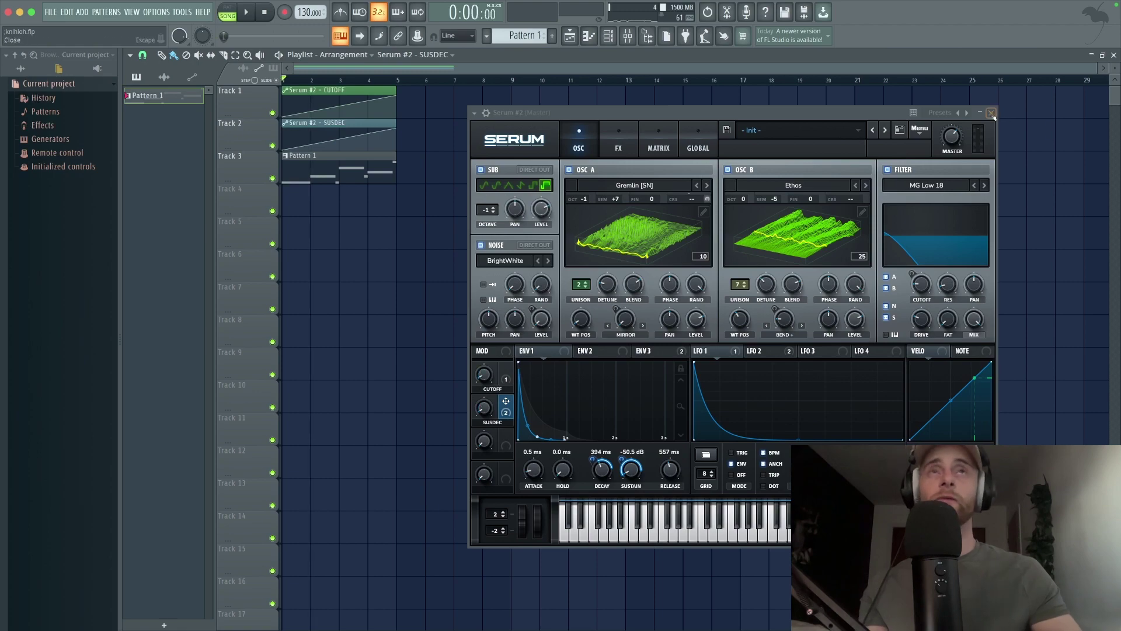
# Play the automated song with Serum's effects rack shown, and clear the mixer from view after stopping playback.
pyautogui.click(992, 114)
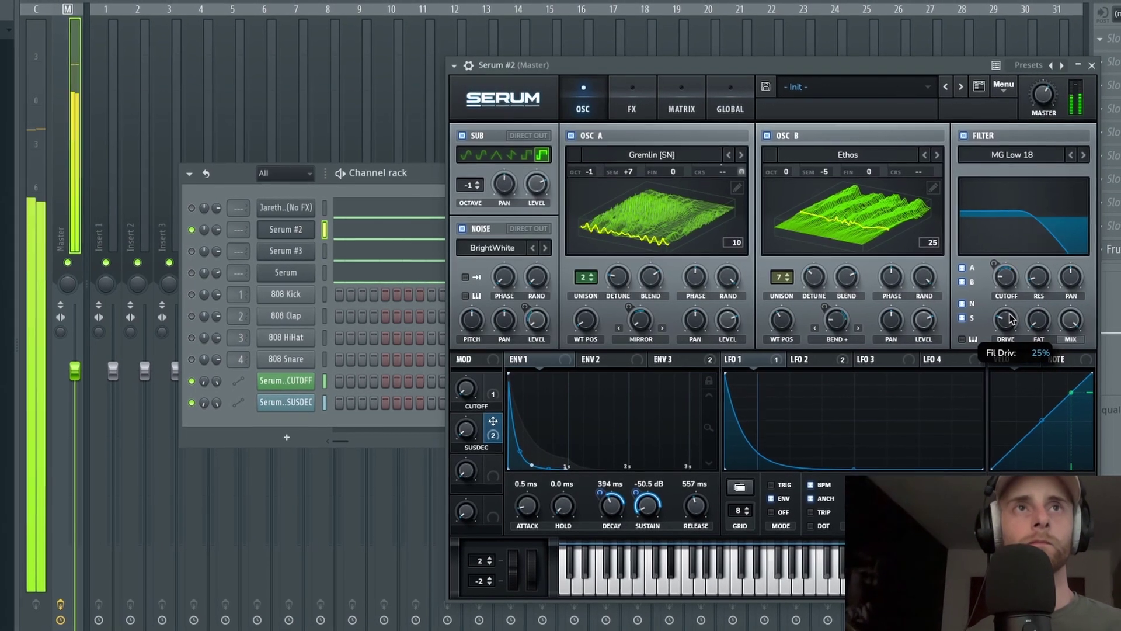
pyautogui.click(629, 110)
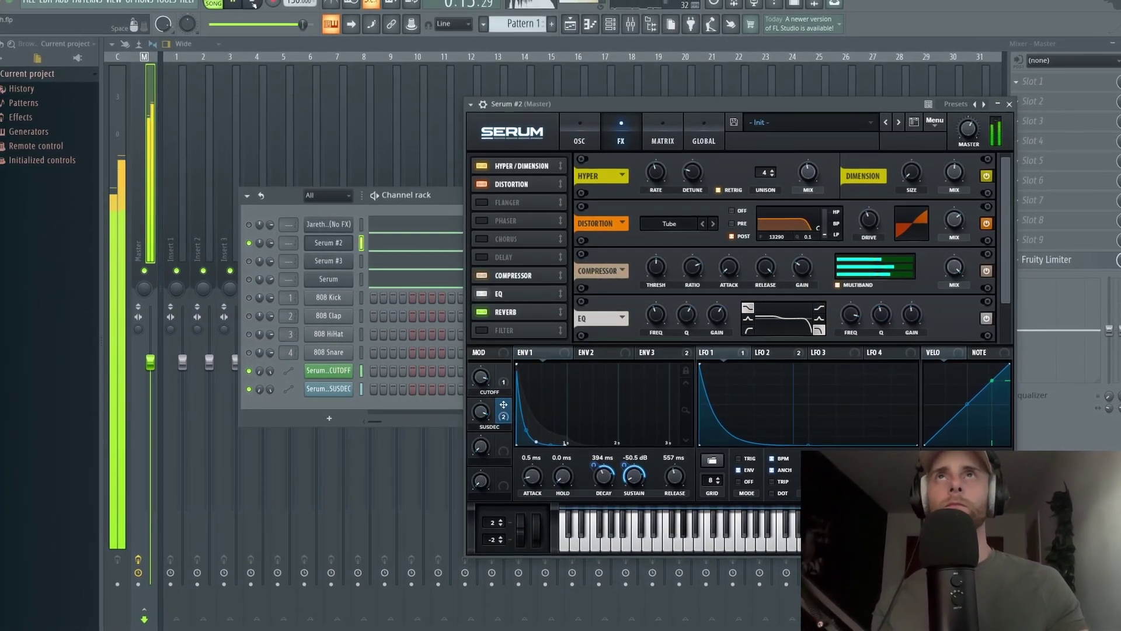
pyautogui.press('space')
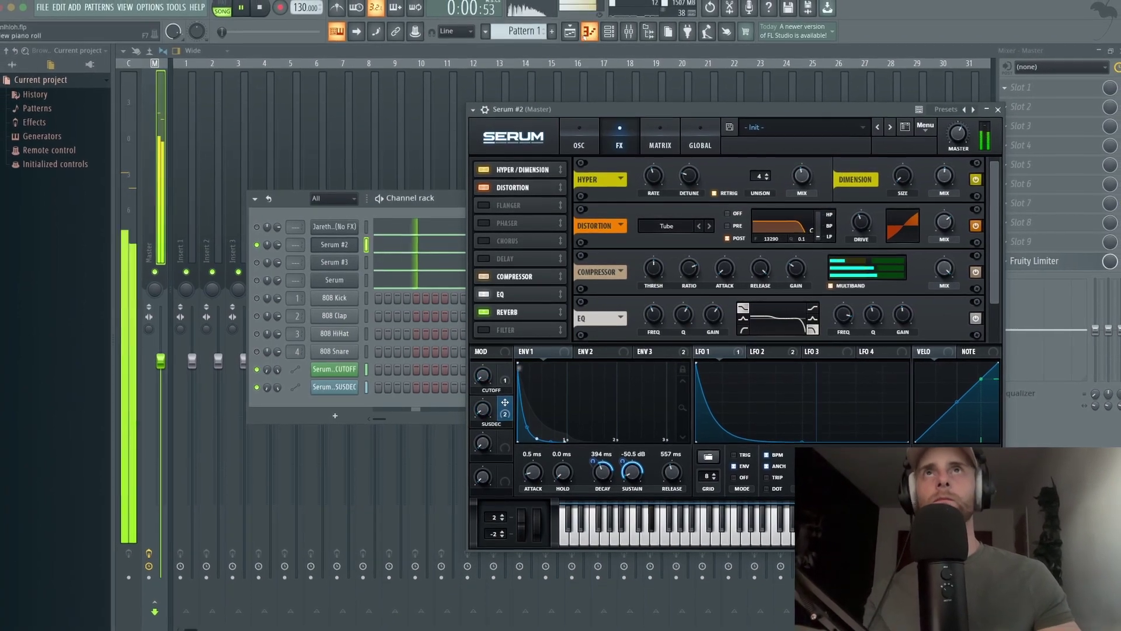
pyautogui.press('F5')
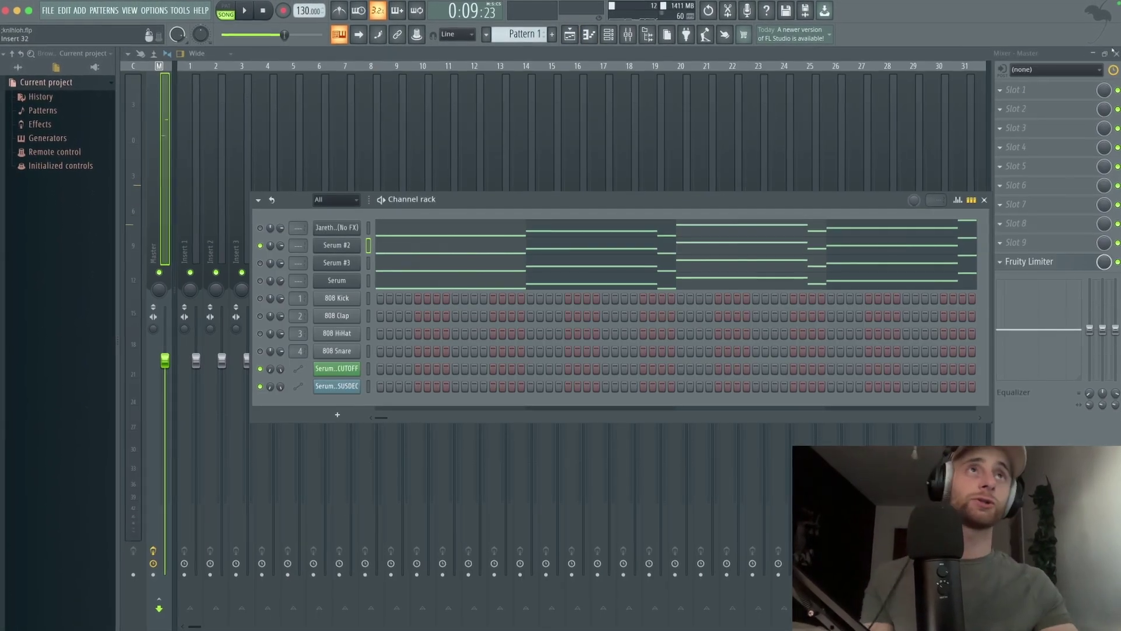
pyautogui.press('F9')
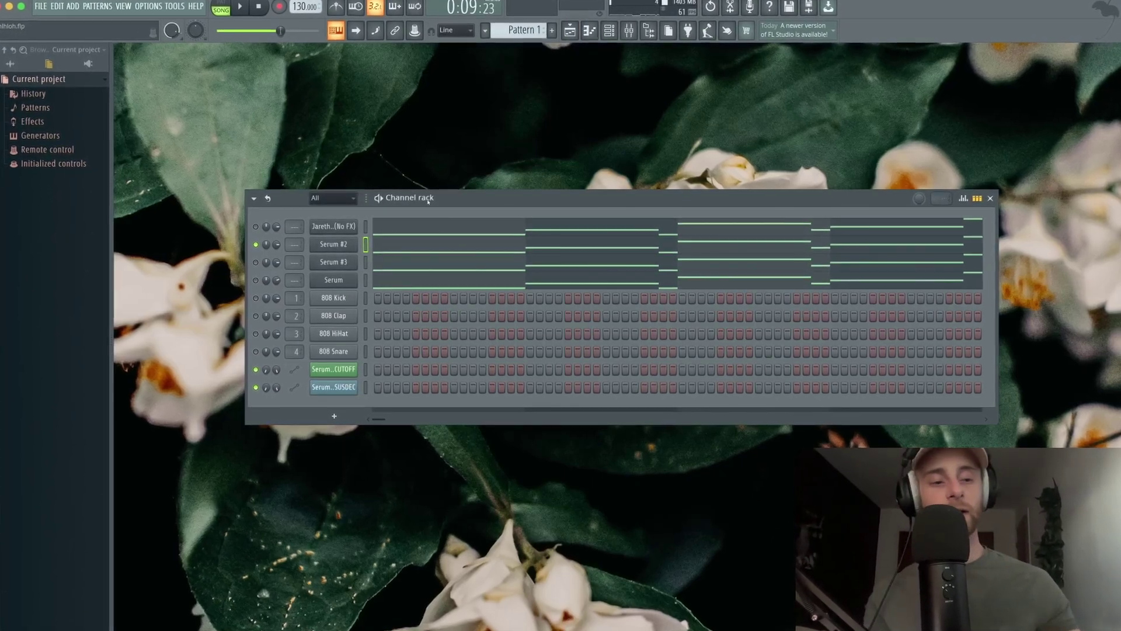